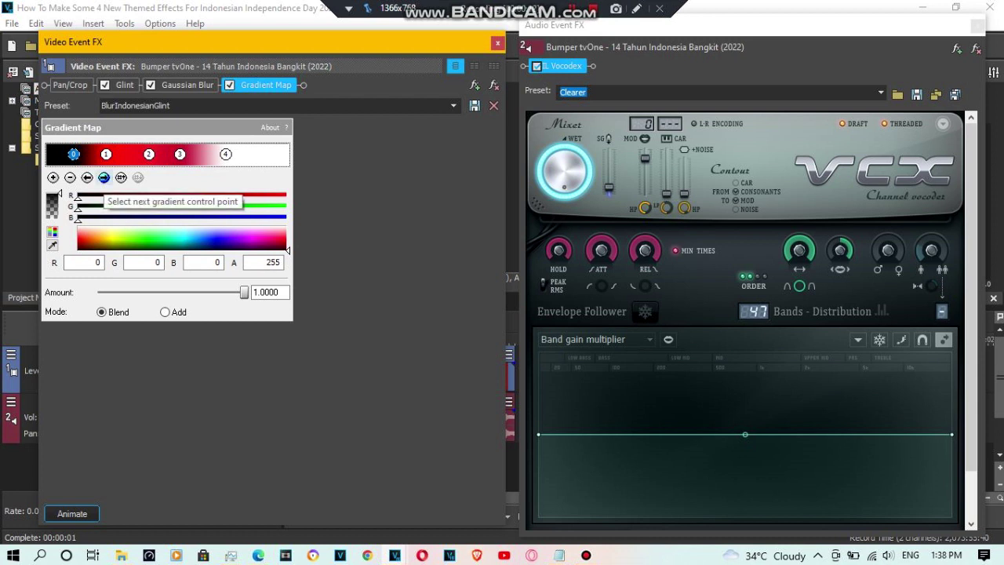
Examine the colour of each control point in the BlurIndonesianGlint Gradient Map, and the full IL Vocodex settings with its Clearer preset
{"action": "left_click", "coordinate": [103, 178]}
{"action": "left_click", "coordinate": [103, 177]}
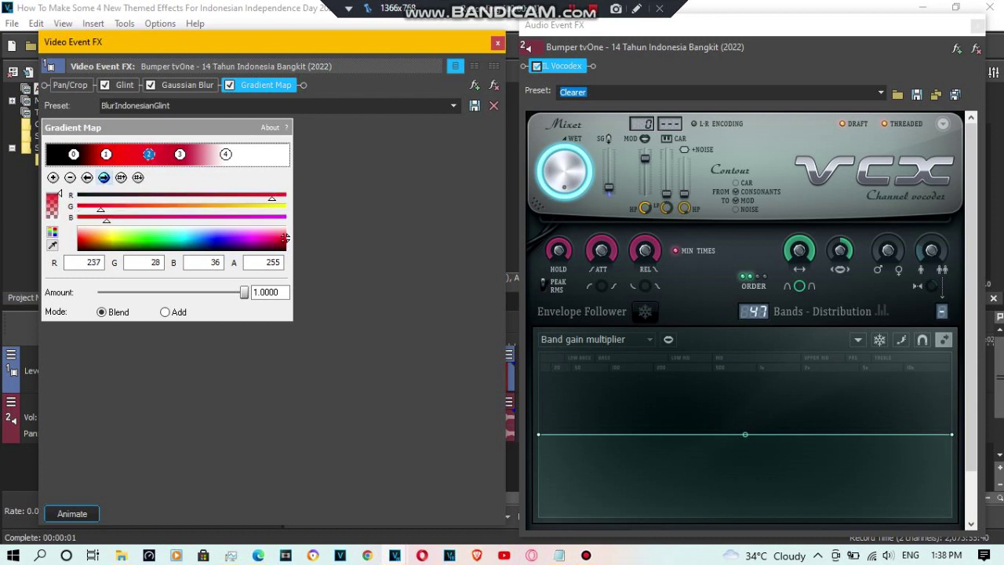
{"action": "left_click", "coordinate": [103, 177]}
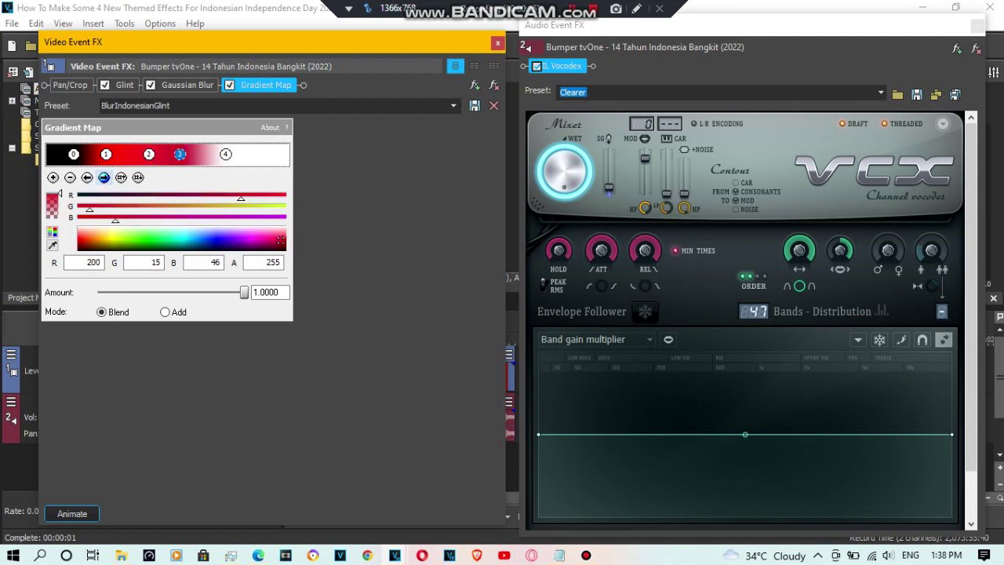
{"action": "left_click", "coordinate": [104, 177]}
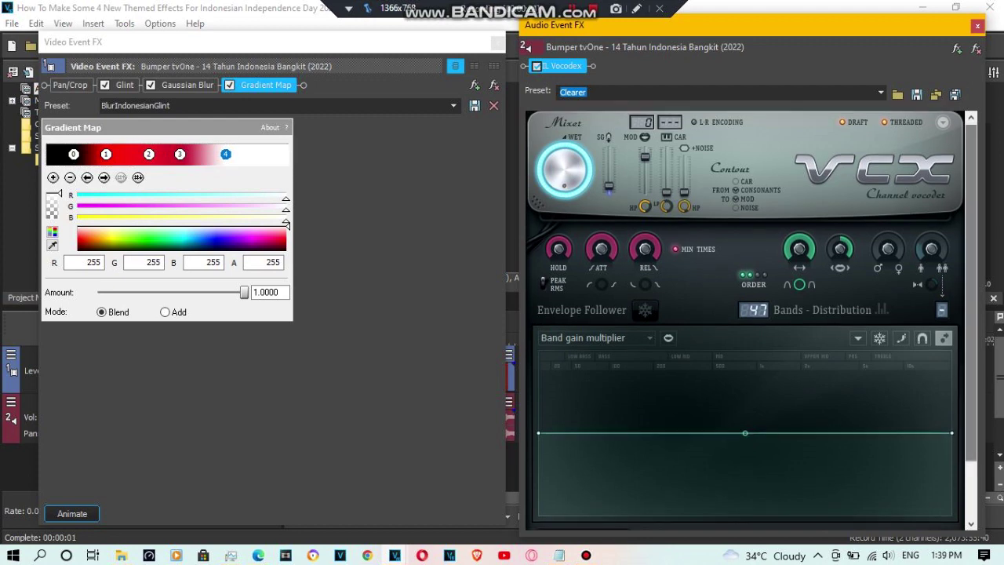
{"action": "scroll", "coordinate": [745, 314], "scroll_direction": "down", "scroll_amount": 3}
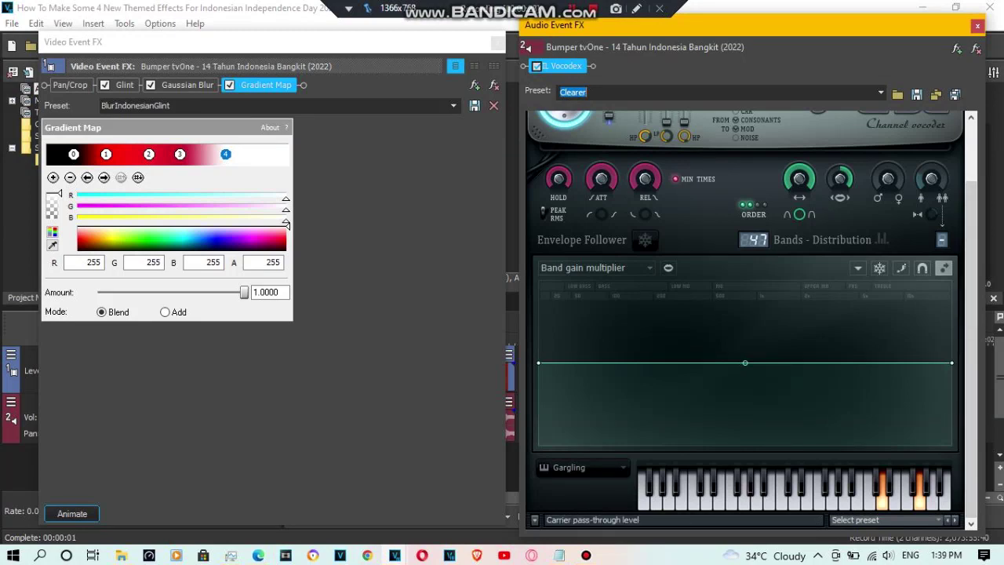
{"action": "left_click", "coordinate": [587, 92]}
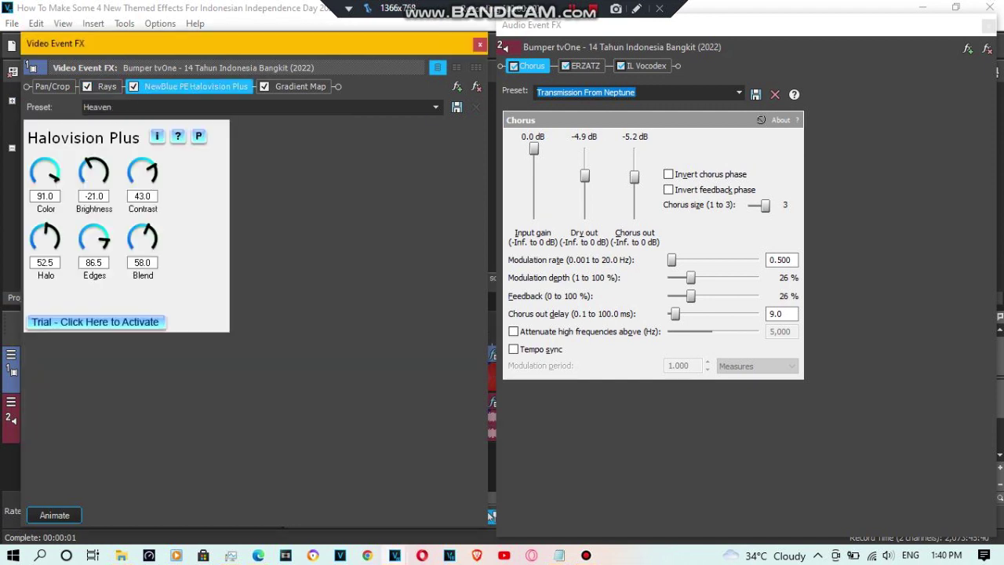
Review the Halovision Plus presets and the colour of each control point in the HalovisionIndonesianRays Gradient Map
{"action": "left_click", "coordinate": [435, 107]}
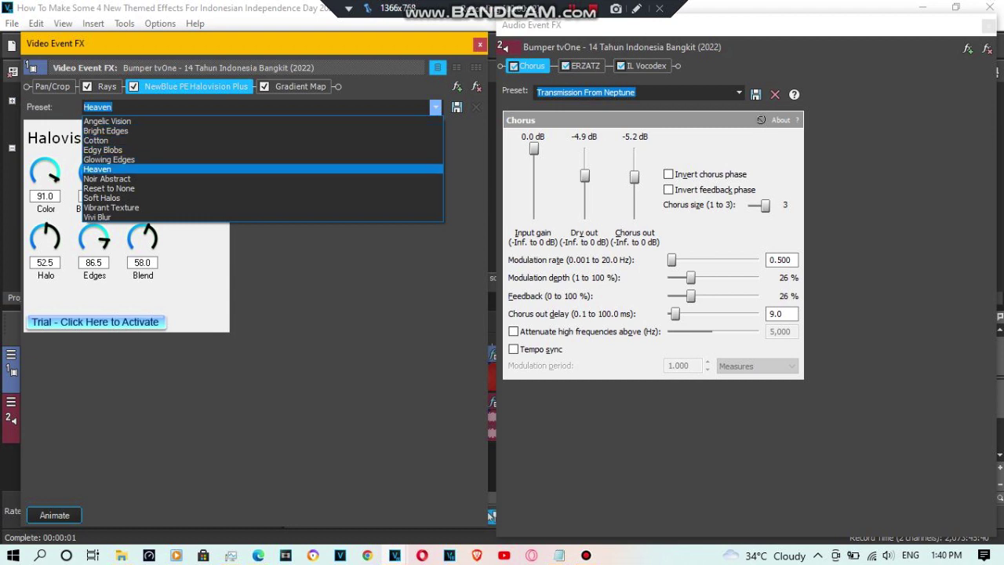
{"action": "key", "text": "Escape"}
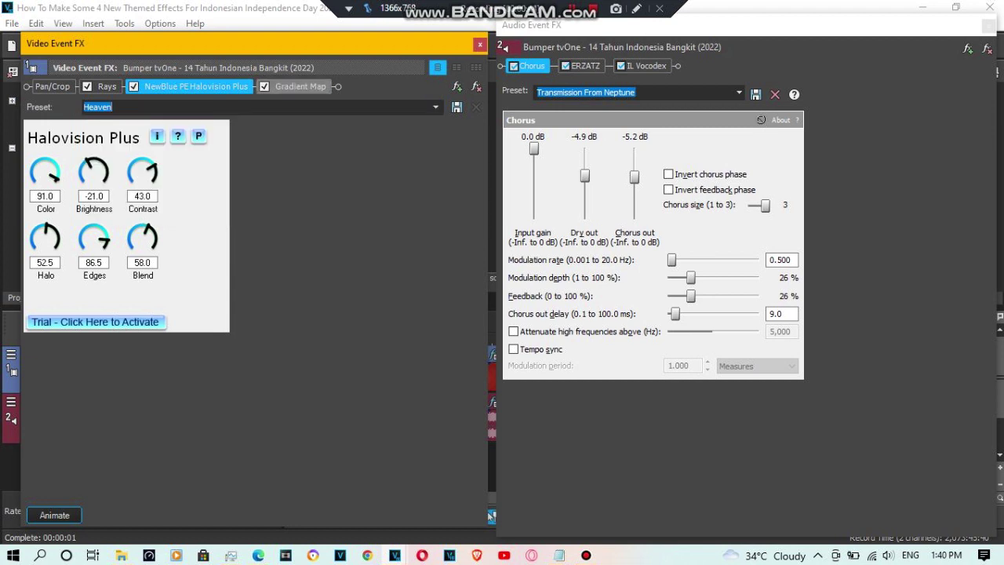
{"action": "left_click", "coordinate": [300, 86]}
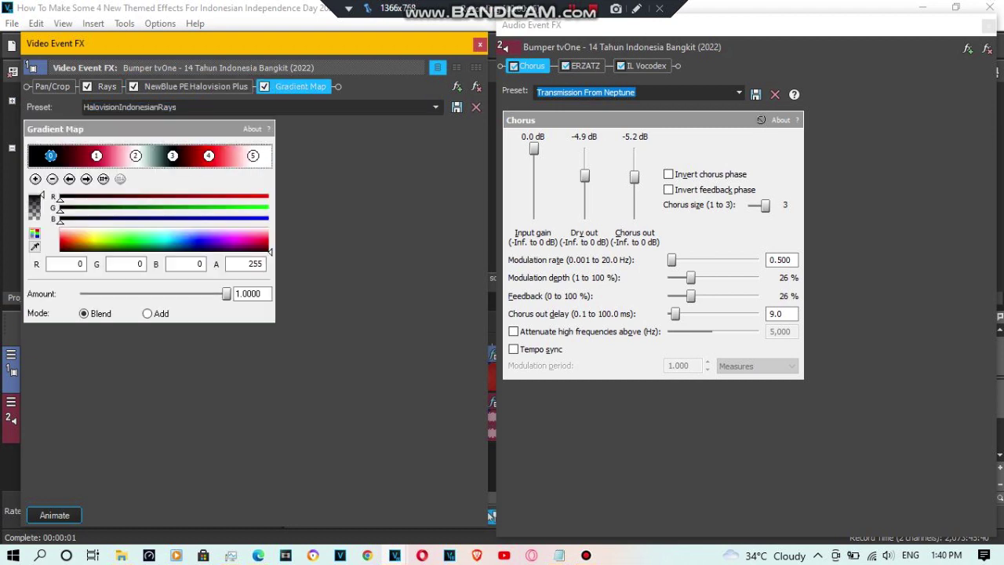
{"action": "left_click", "coordinate": [86, 179]}
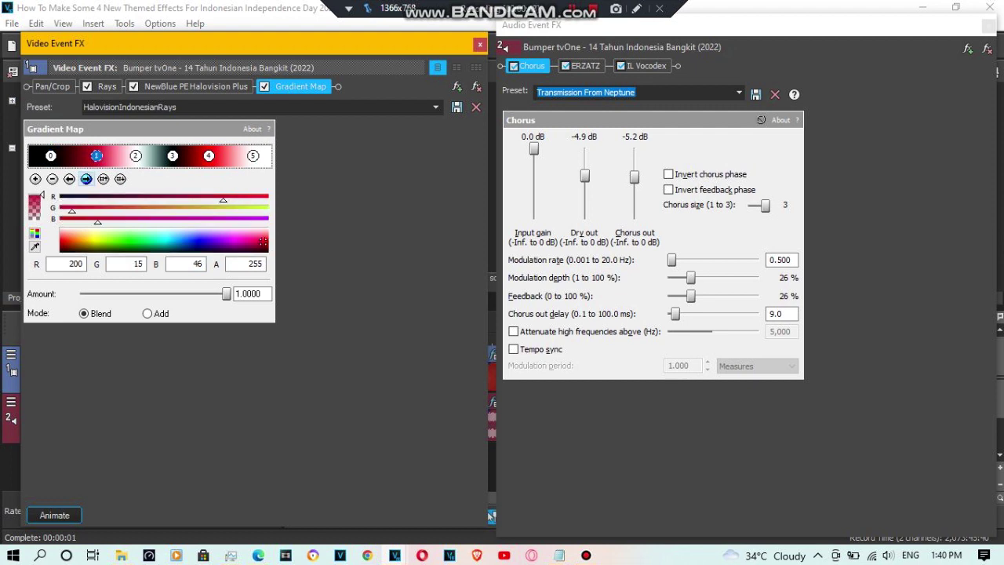
{"action": "left_click", "coordinate": [86, 178]}
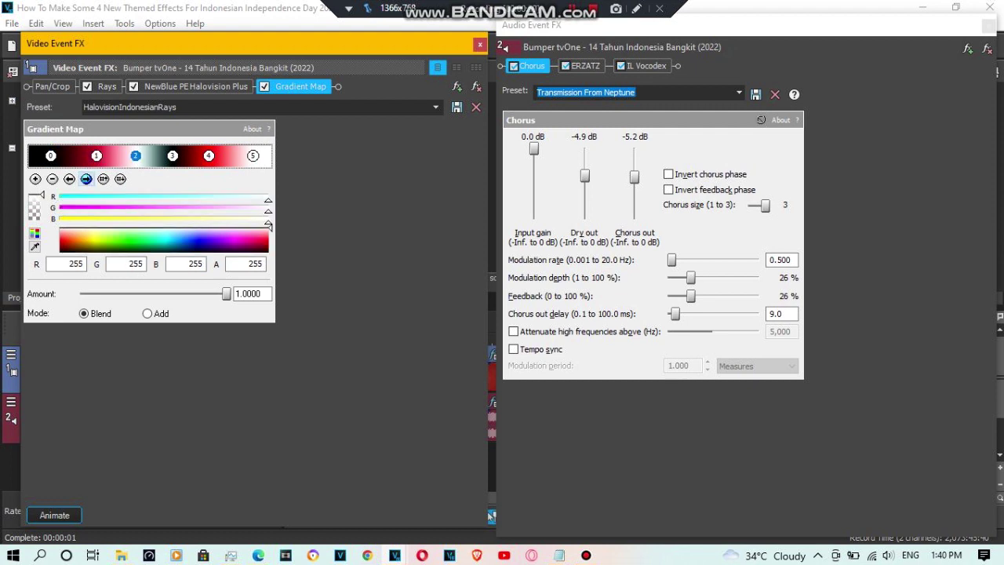
{"action": "left_click", "coordinate": [86, 179]}
{"action": "left_click", "coordinate": [87, 178]}
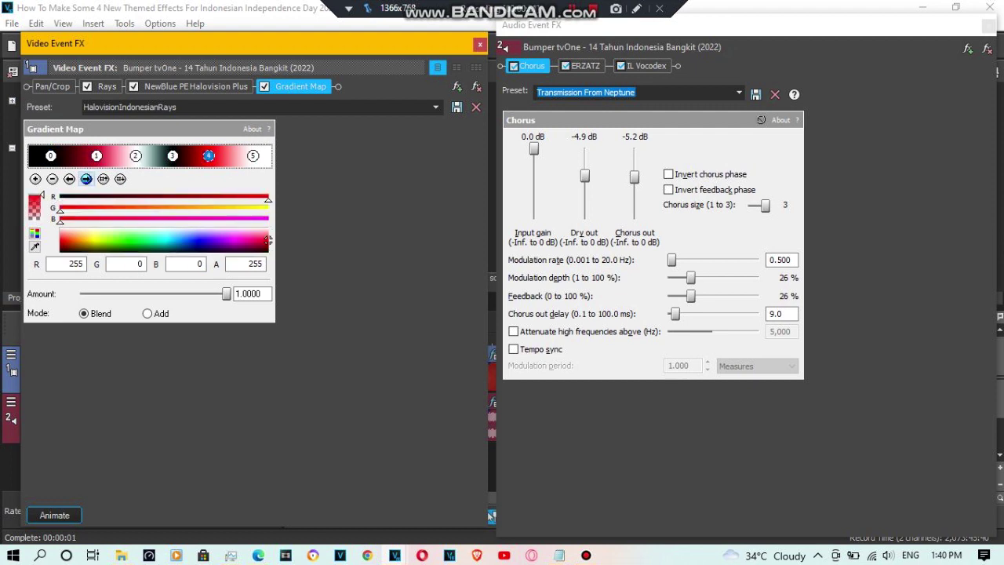
{"action": "left_click", "coordinate": [86, 178]}
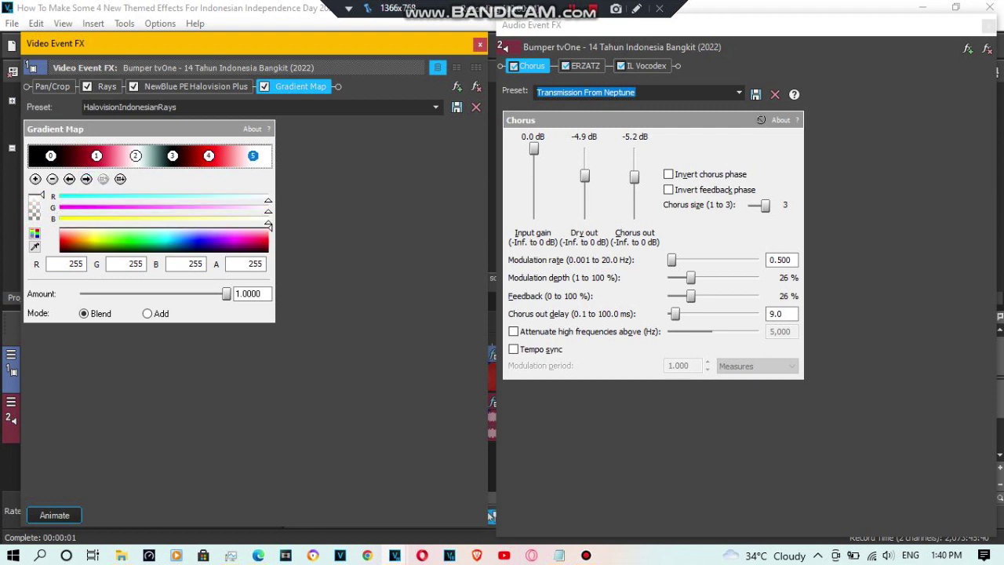
Review the Chorus and ERZATZ audio effects on the bumper event, including their presets, leaving Transmission From Neptune and 001. selected
{"action": "left_click", "coordinate": [738, 92]}
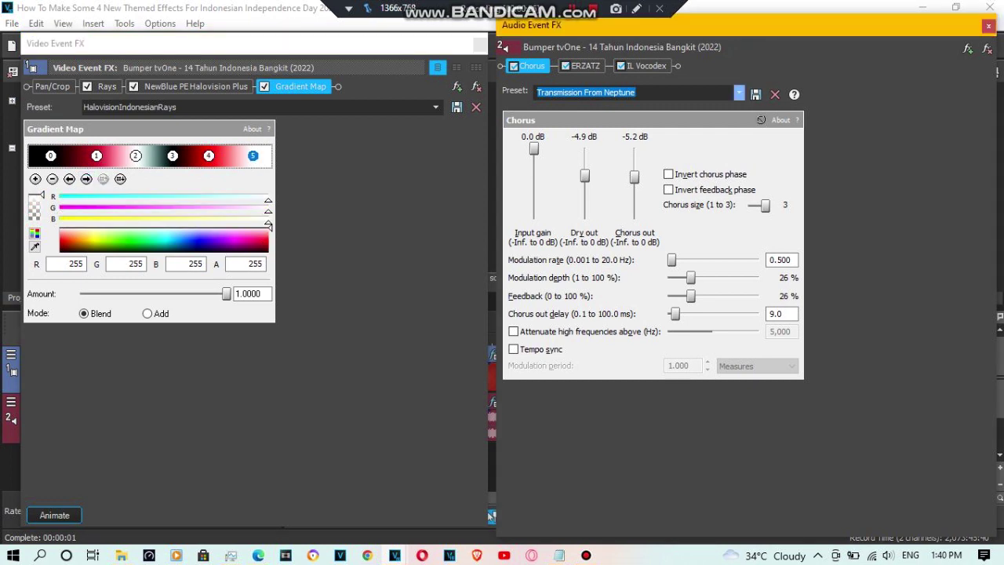
{"action": "key", "text": "Return"}
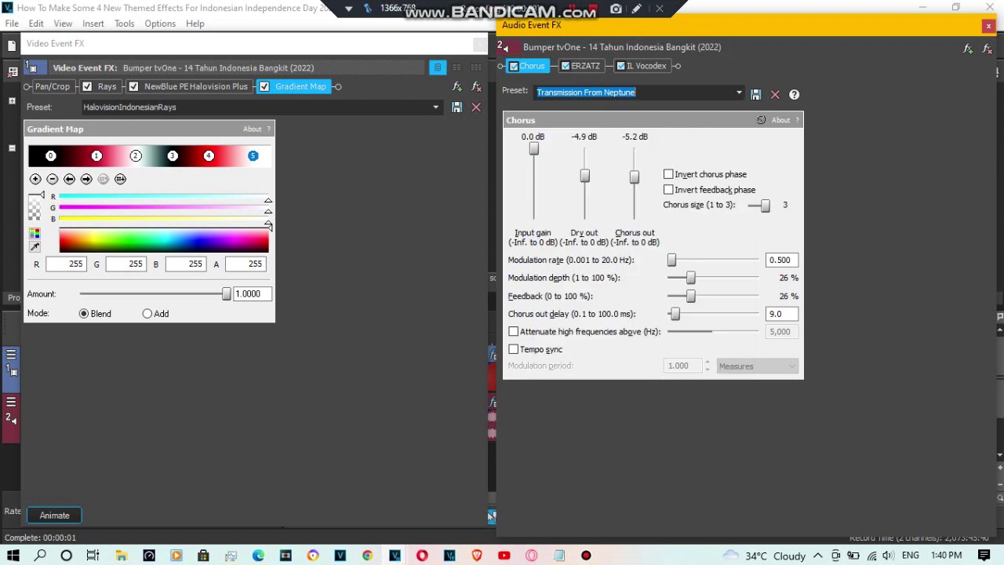
{"action": "key", "text": "ctrl+Tab"}
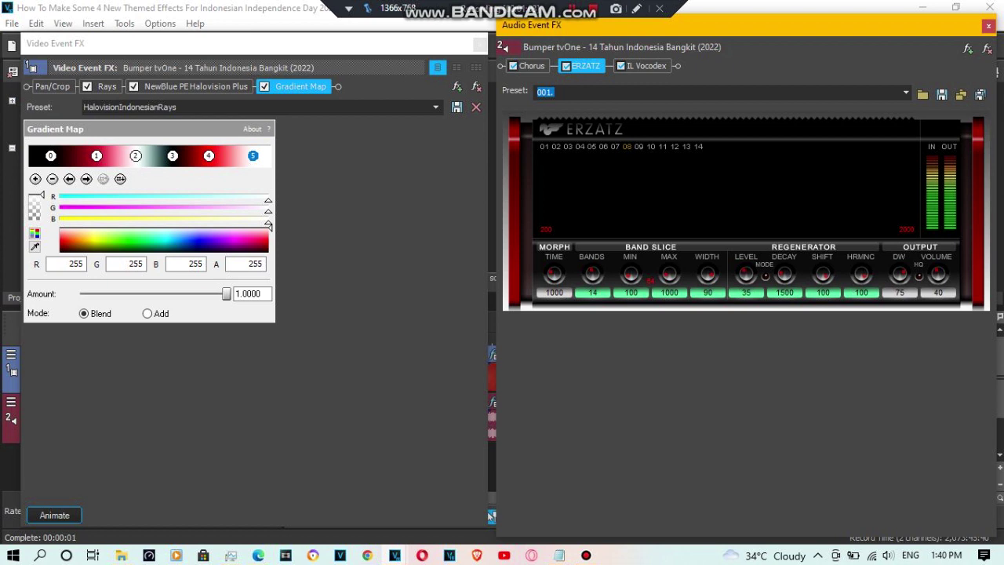
{"action": "key", "text": "alt+Down"}
{"action": "key", "text": "Down"}
{"action": "key", "text": "Down"}
{"action": "key", "text": "Down"}
{"action": "key", "text": "Down"}
{"action": "key", "text": "Down"}
{"action": "key", "text": "Down"}
{"action": "key", "text": "Down"}
{"action": "key", "text": "Down"}
{"action": "key", "text": "Down"}
{"action": "key", "text": "Down"}
{"action": "key", "text": "Down"}
{"action": "key", "text": "Down"}
{"action": "key", "text": "Down"}
{"action": "key", "text": "Down"}
{"action": "key", "text": "Down"}
{"action": "key", "text": "Down"}
{"action": "key", "text": "Down"}
{"action": "key", "text": "Down"}
{"action": "key", "text": "Down"}
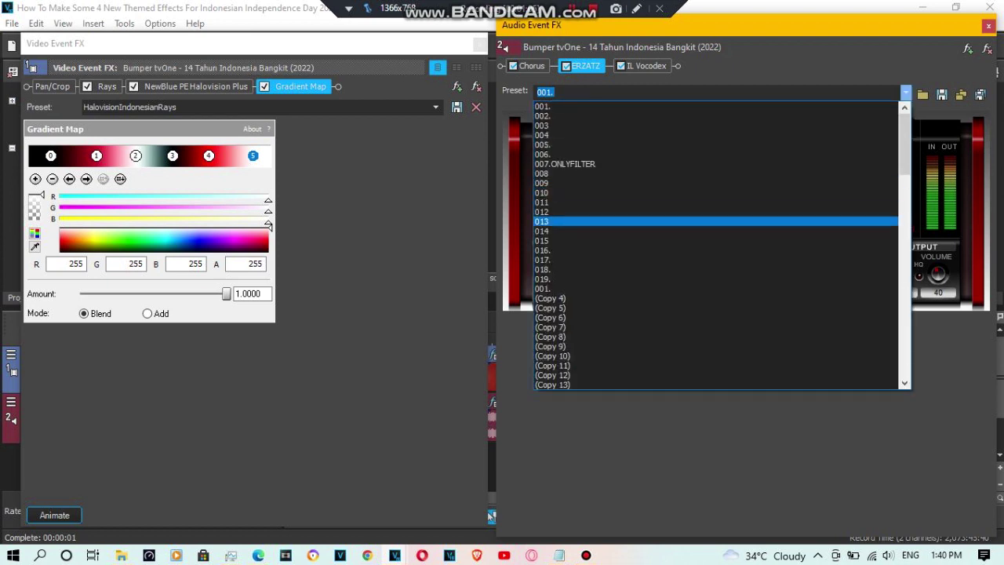
{"action": "key", "text": "Return"}
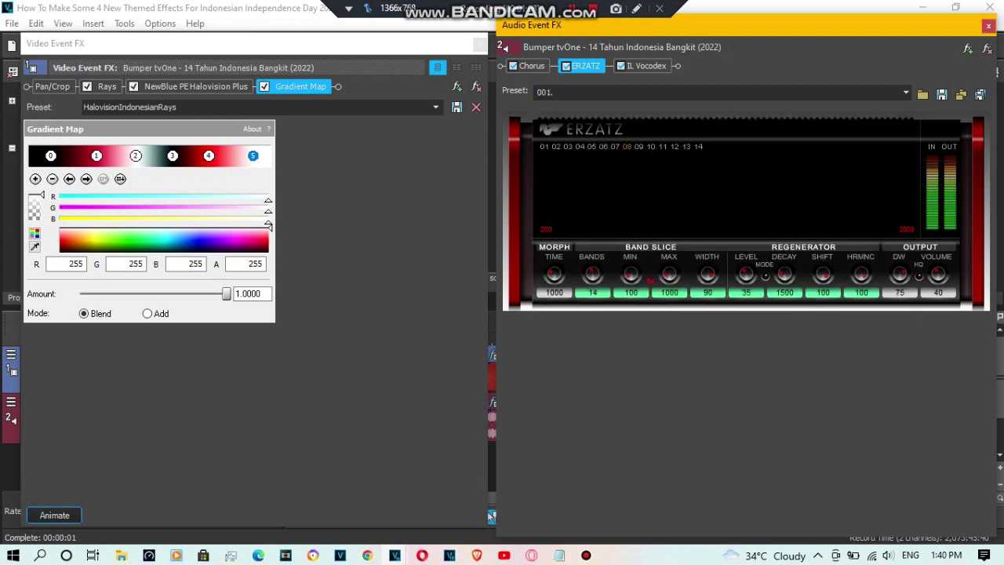
Examine the IL Vocodex settings that follow ERZATZ in the audio effect chain, down to the lower controls
{"action": "type", "text": "020"}
{"action": "key", "text": "Tab"}
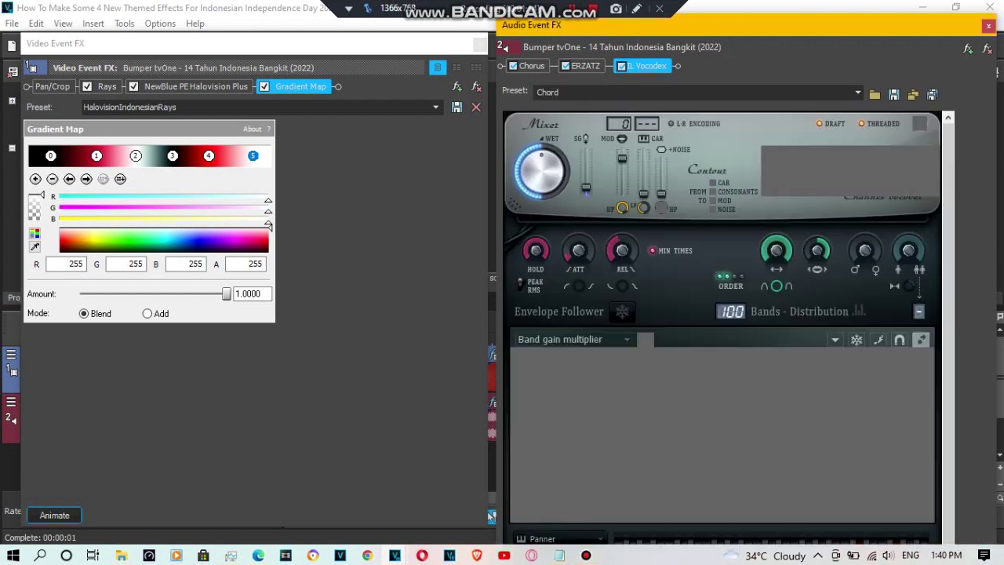
{"action": "mouse_move", "coordinate": [757, 26]}
{"action": "left_mouse_down"}
{"action": "mouse_move", "coordinate": [763, 67]}
{"action": "mouse_move", "coordinate": [764, 32]}
{"action": "left_mouse_up"}
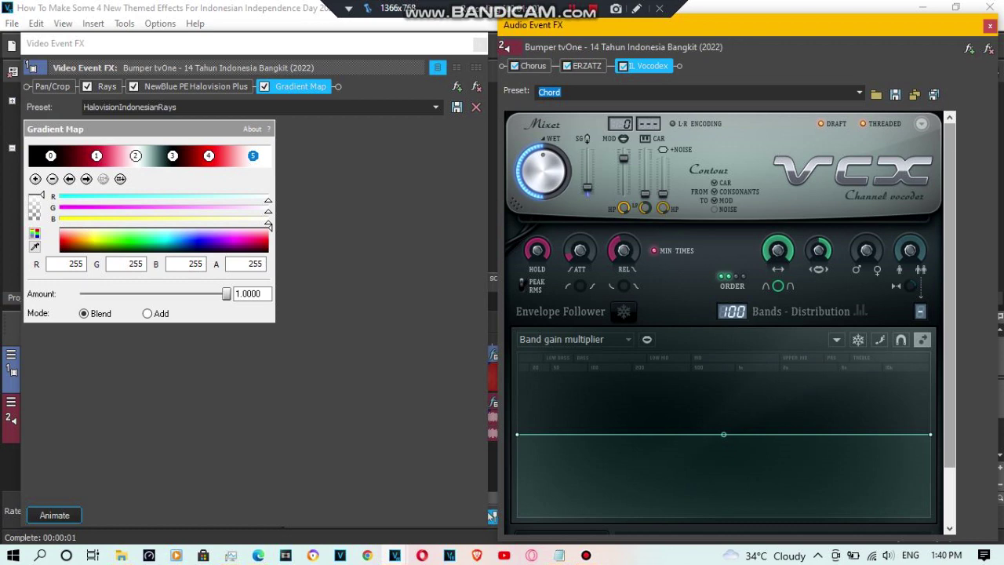
{"action": "scroll", "coordinate": [729, 322], "scroll_direction": "down", "scroll_amount": 2}
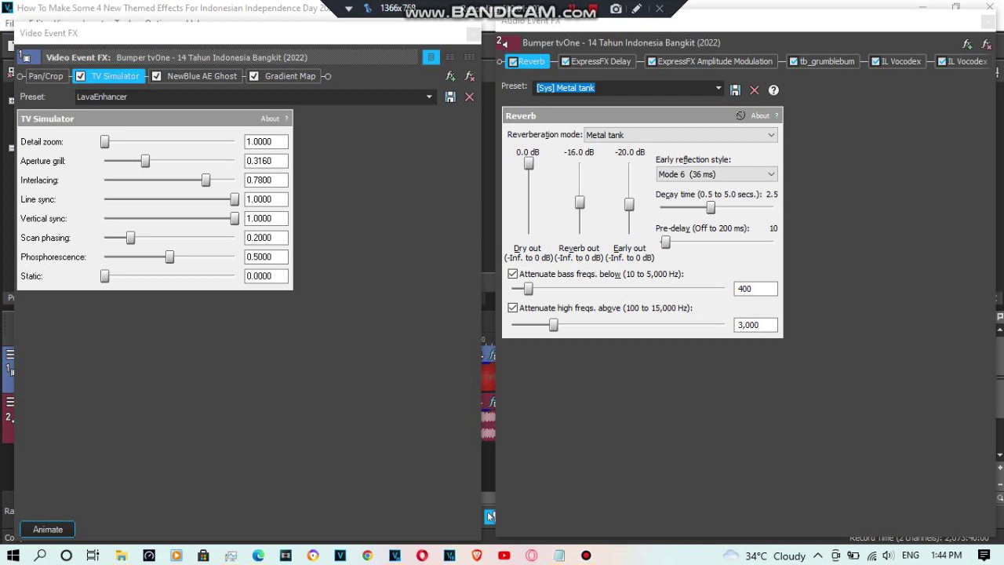
Examine the NewBlue AE Ghost settings and the colour of each control point in the LavaIndonesianEnhancer Gradient Map
{"action": "left_click", "coordinate": [201, 76]}
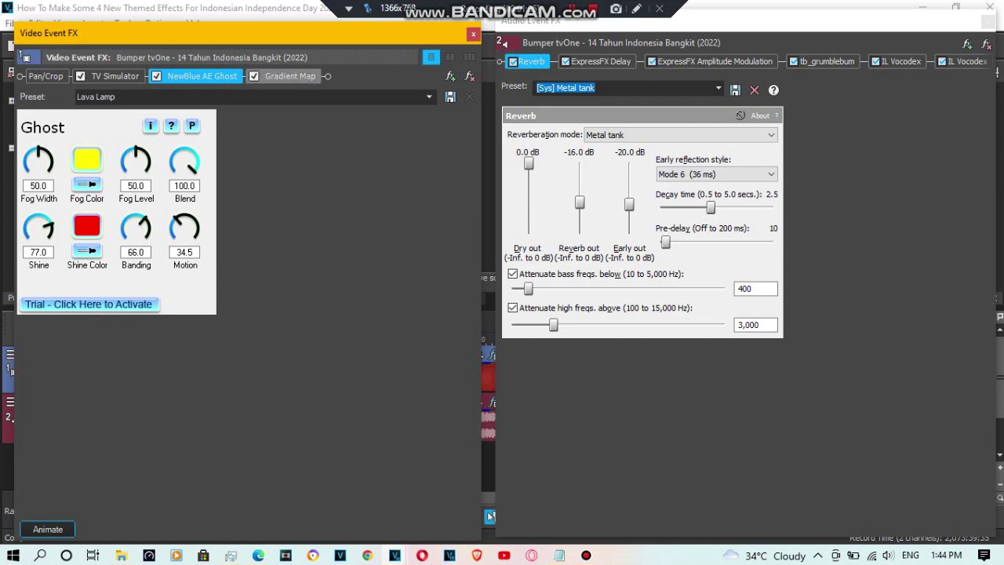
{"action": "left_click", "coordinate": [290, 76]}
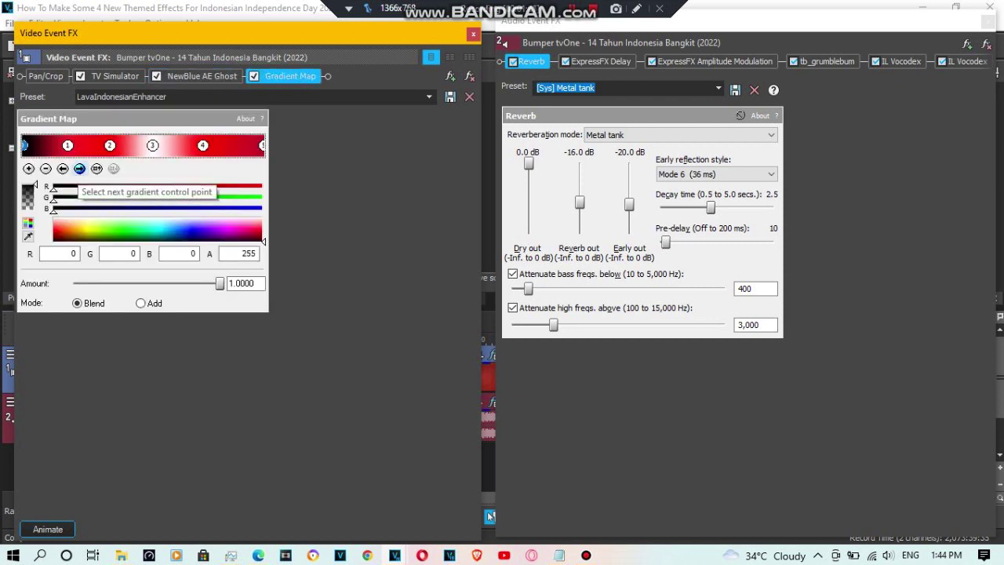
{"action": "left_click", "coordinate": [79, 169]}
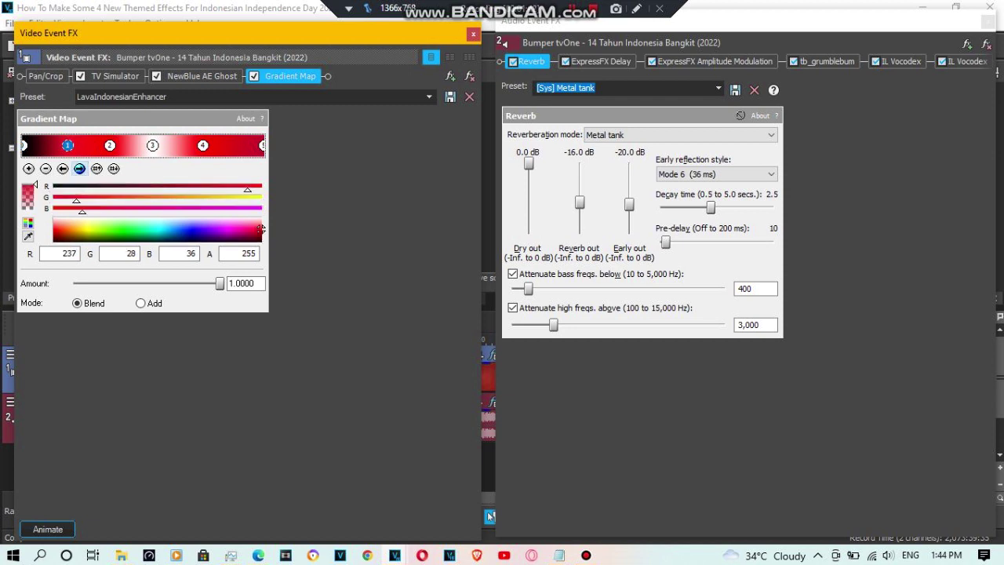
{"action": "left_click", "coordinate": [79, 168]}
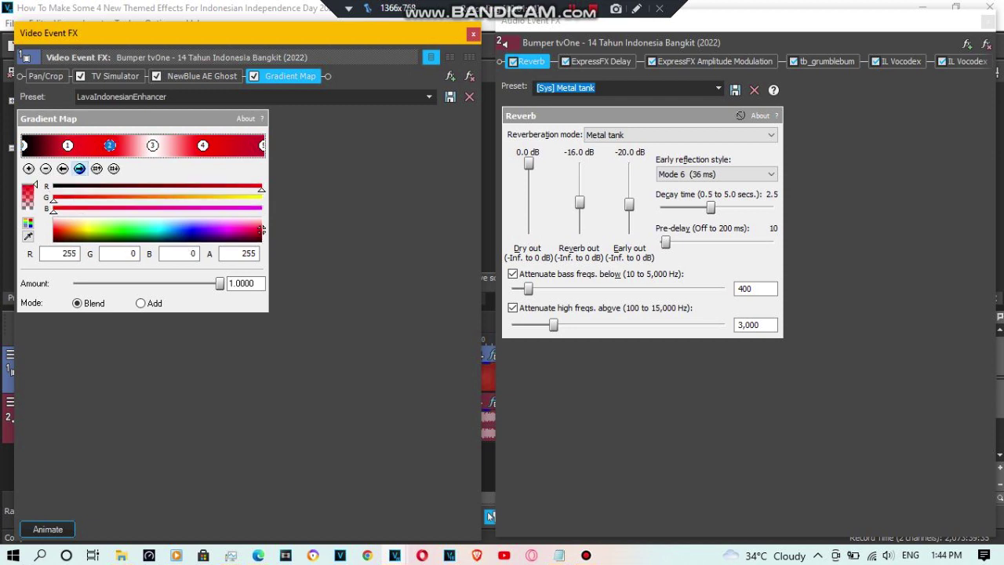
{"action": "left_click", "coordinate": [80, 169]}
{"action": "left_click", "coordinate": [79, 168]}
{"action": "left_click", "coordinate": [79, 169]}
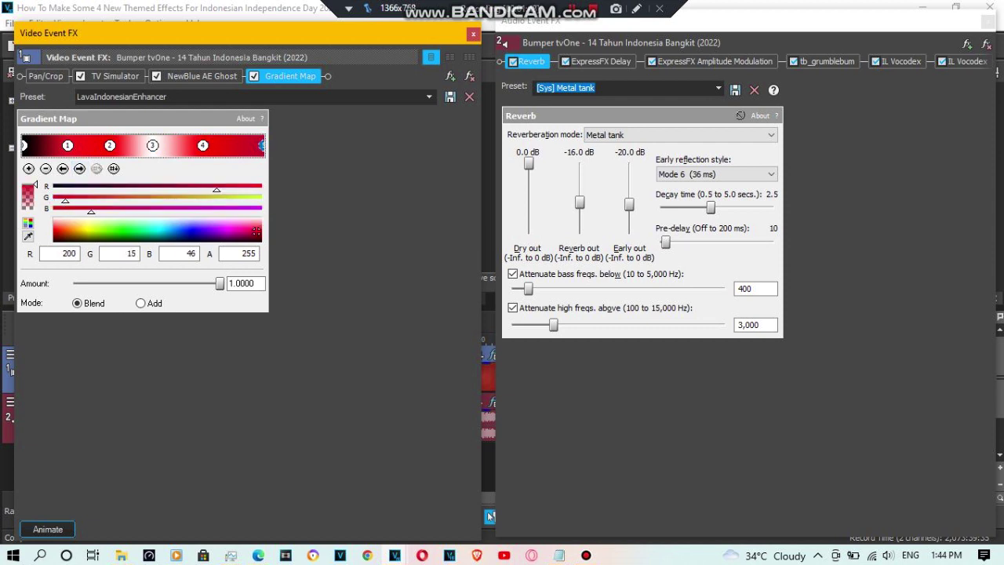
Review the presets and settings of the Reverb, ExpressFX Delay and ExpressFX Amplitude Modulation audio effects
{"action": "left_click", "coordinate": [490, 516]}
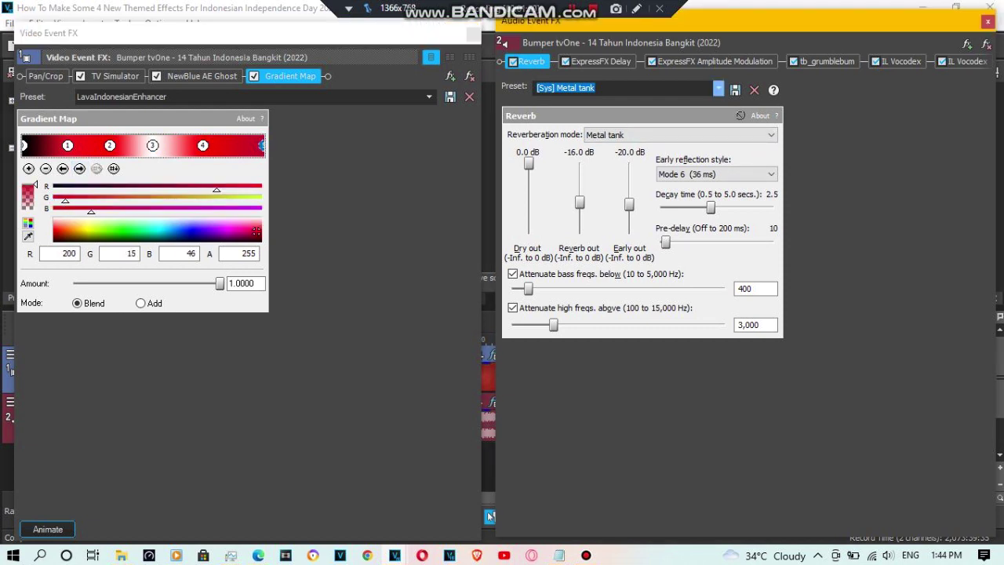
{"action": "key", "text": "alt+Down"}
{"action": "key", "text": "Escape"}
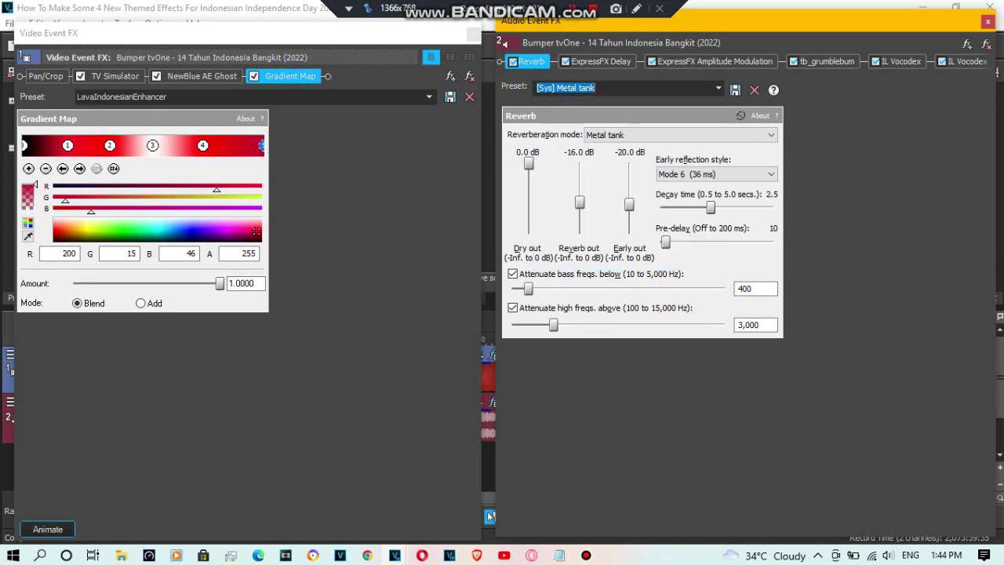
{"action": "key", "text": "ctrl+Tab"}
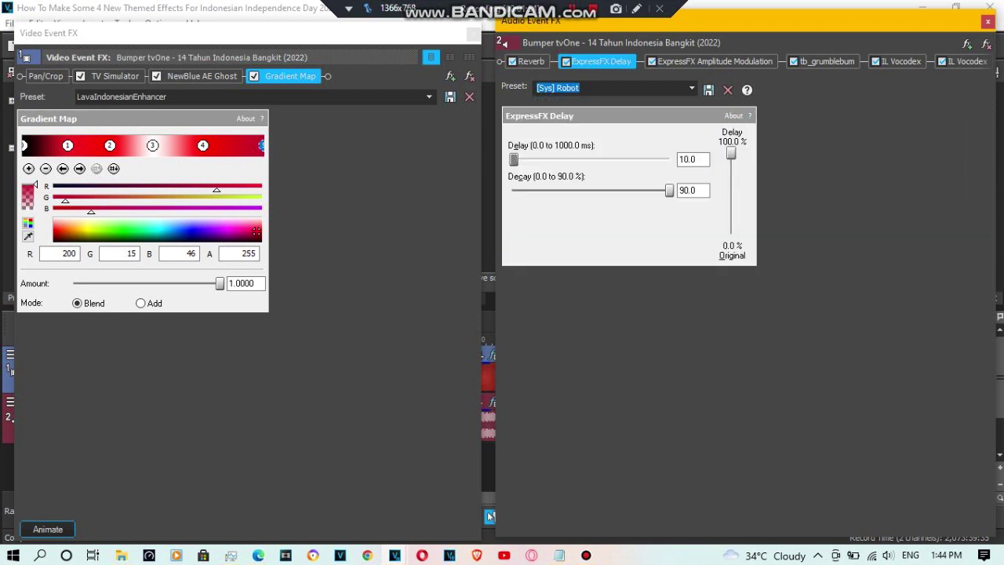
{"action": "key", "text": "alt+Down"}
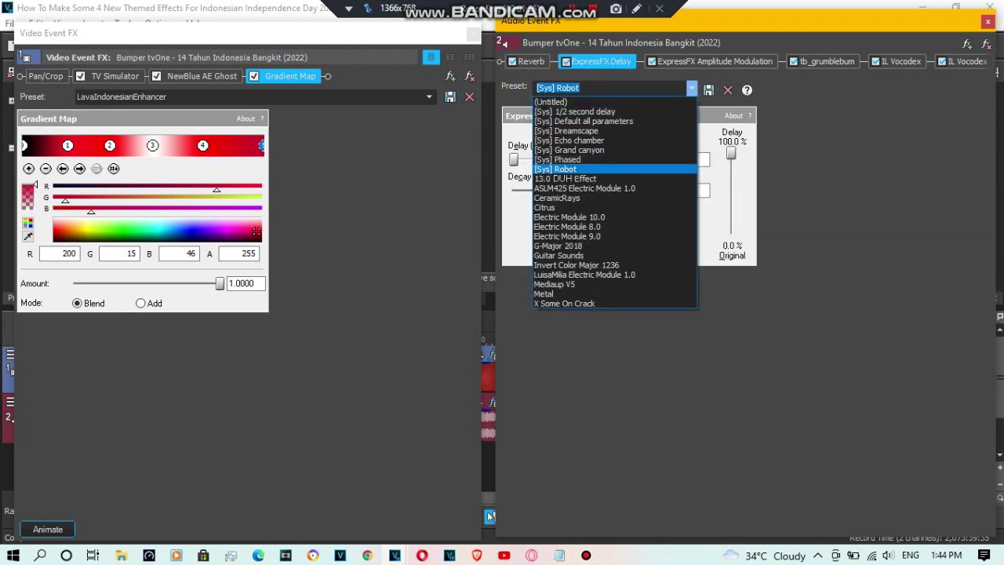
{"action": "key", "text": "Escape"}
{"action": "key", "text": "ctrl+Tab"}
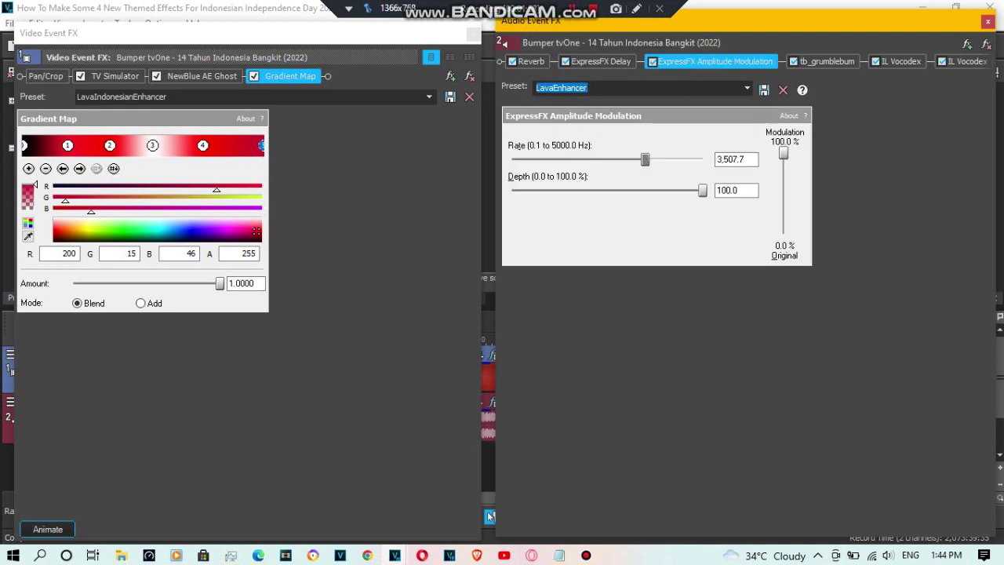
{"action": "key", "text": "alt+Down"}
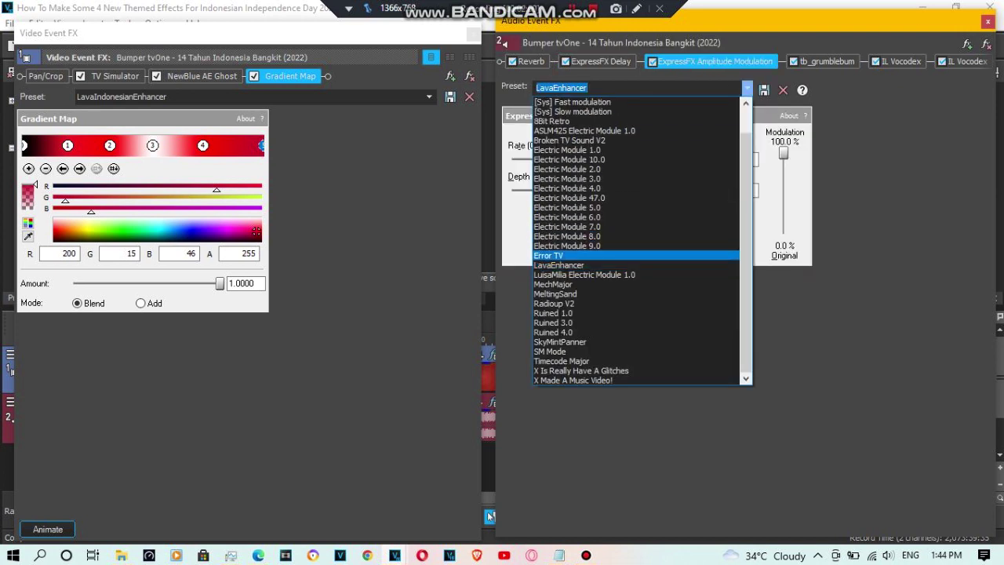
{"action": "key", "text": "Escape"}
Examine the tb_grumblebum settings and the full settings of the first IL Vocodex in the audio effect chain
{"action": "key", "text": "ctrl+Tab"}
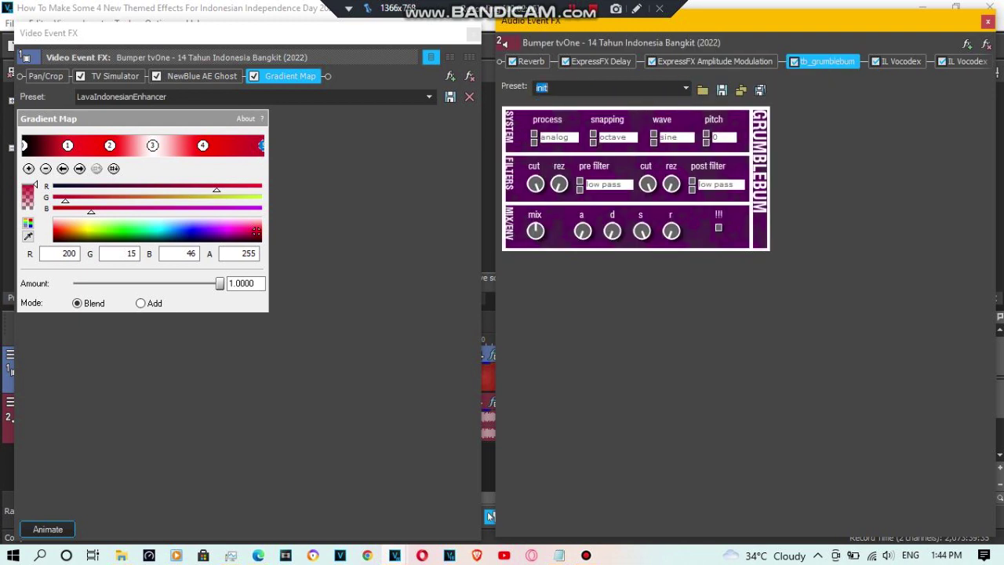
{"action": "key", "text": "ctrl+Tab"}
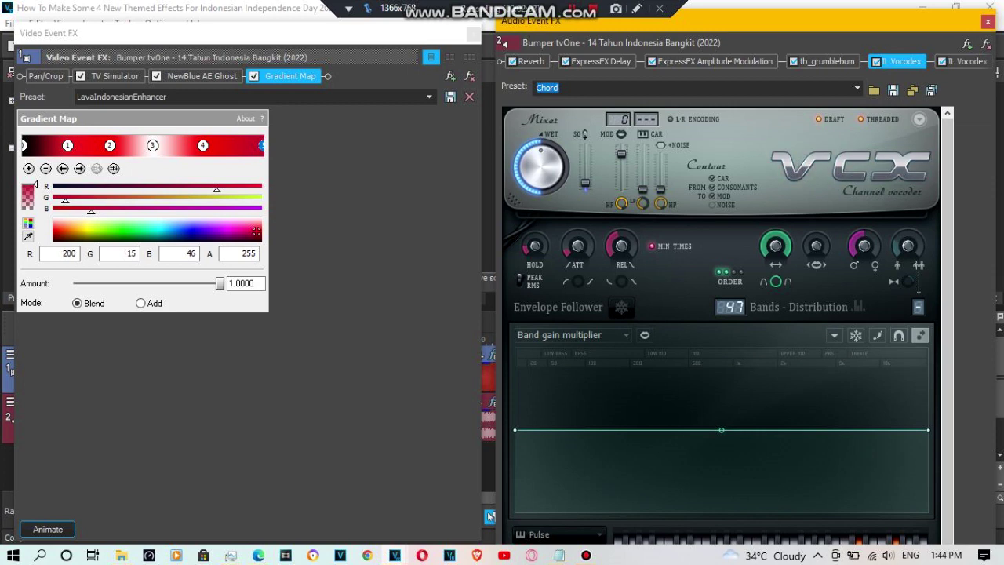
{"action": "left_click_drag", "start_coordinate": [875, 30], "coordinate": [857, 42]}
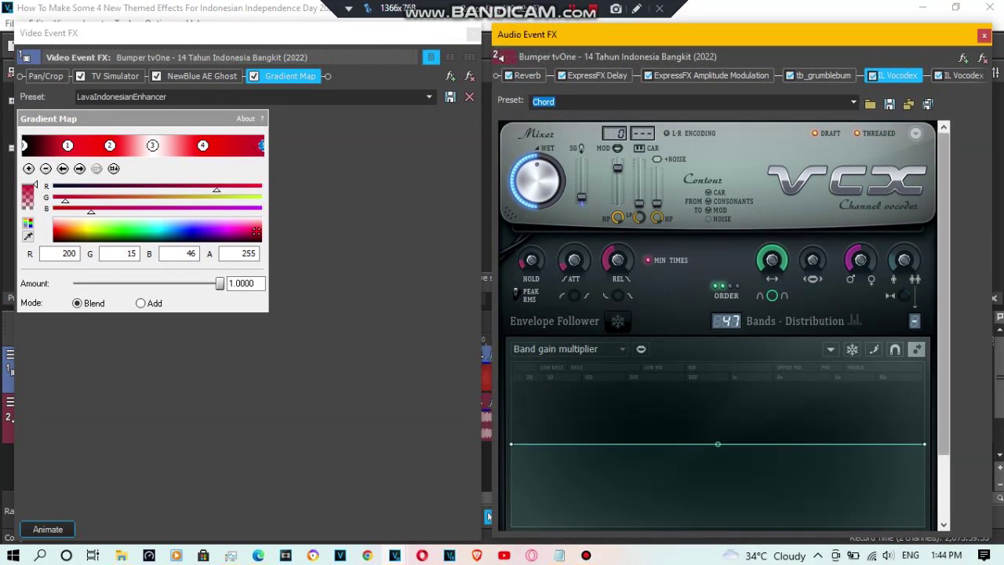
{"action": "scroll", "coordinate": [721, 322], "scroll_direction": "down", "scroll_amount": 3}
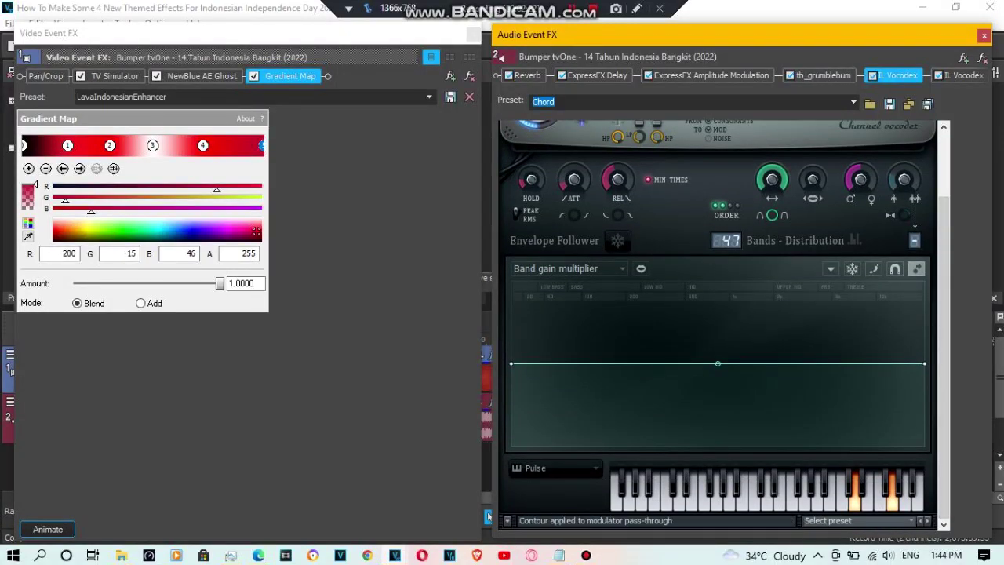
Examine the settings of the last IL Vocodex in the audio effect chain, down to its lower controls
{"action": "key", "text": "Right"}
{"action": "key", "text": "Up"}
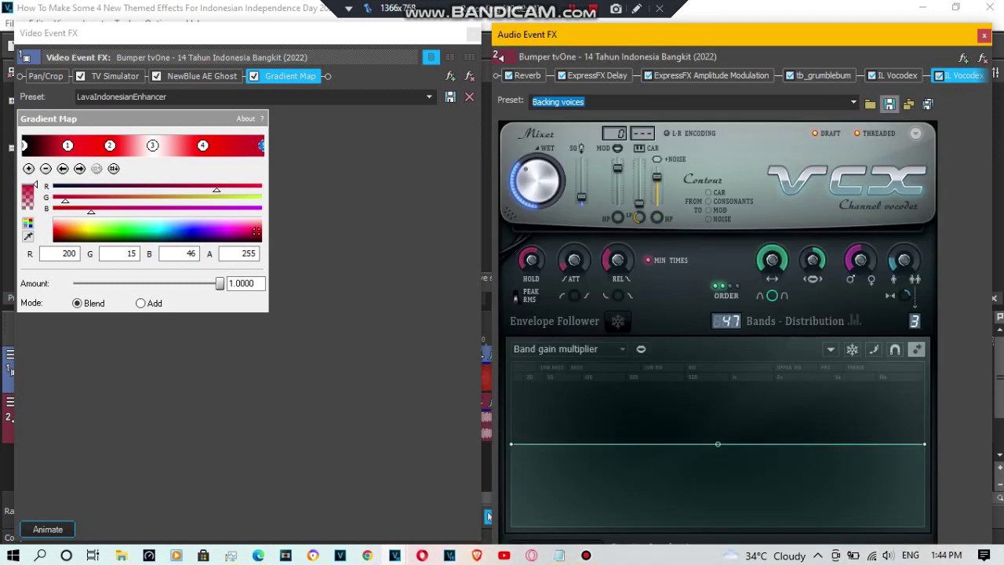
{"action": "mouse_move", "coordinate": [800, 26]}
{"action": "left_mouse_down"}
{"action": "mouse_move", "coordinate": [800, 37]}
{"action": "mouse_move", "coordinate": [796, 15]}
{"action": "mouse_move", "coordinate": [798, 36]}
{"action": "mouse_move", "coordinate": [811, 32]}
{"action": "left_mouse_up"}
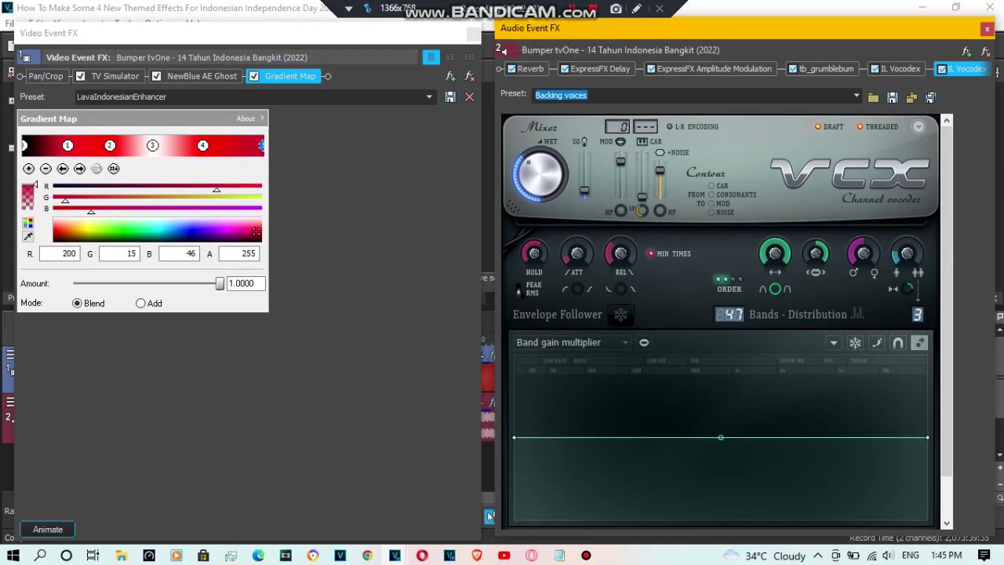
{"action": "scroll", "coordinate": [720, 322], "scroll_direction": "down", "scroll_amount": 2}
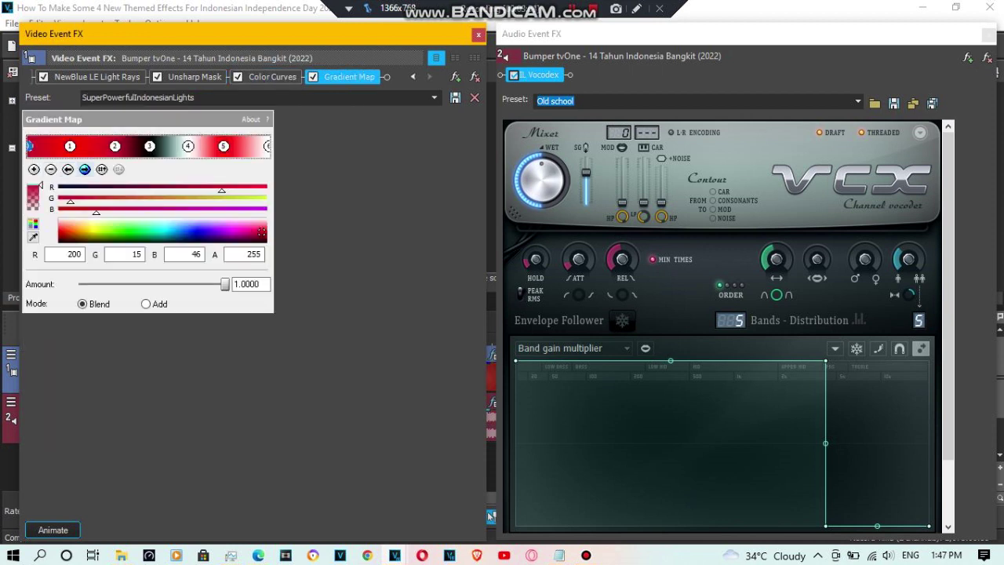
Review the colour of each control point in the SuperPowerfulIndonesianLights Gradient Map, and close the video effects window
{"action": "left_click", "coordinate": [84, 169]}
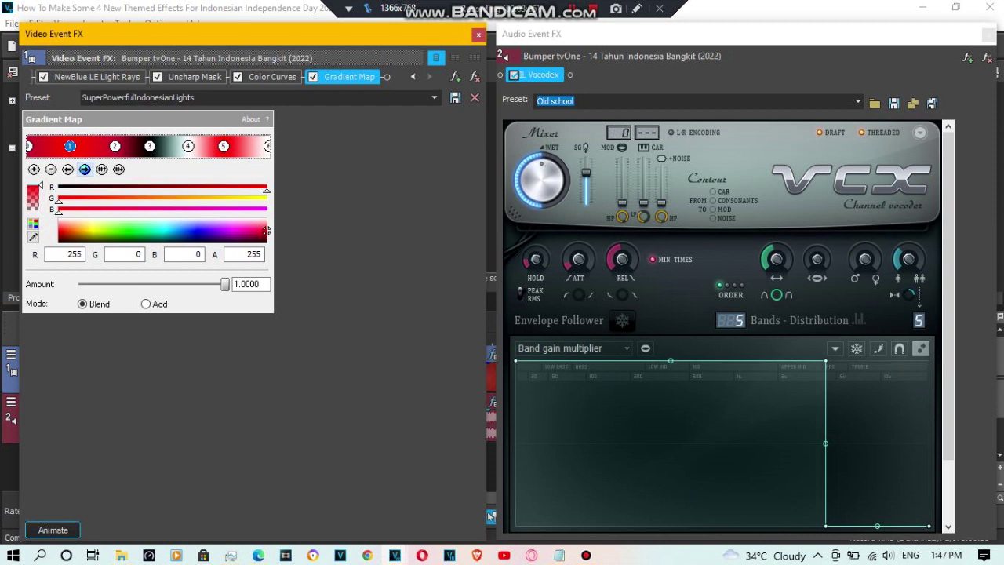
{"action": "left_click", "coordinate": [85, 170]}
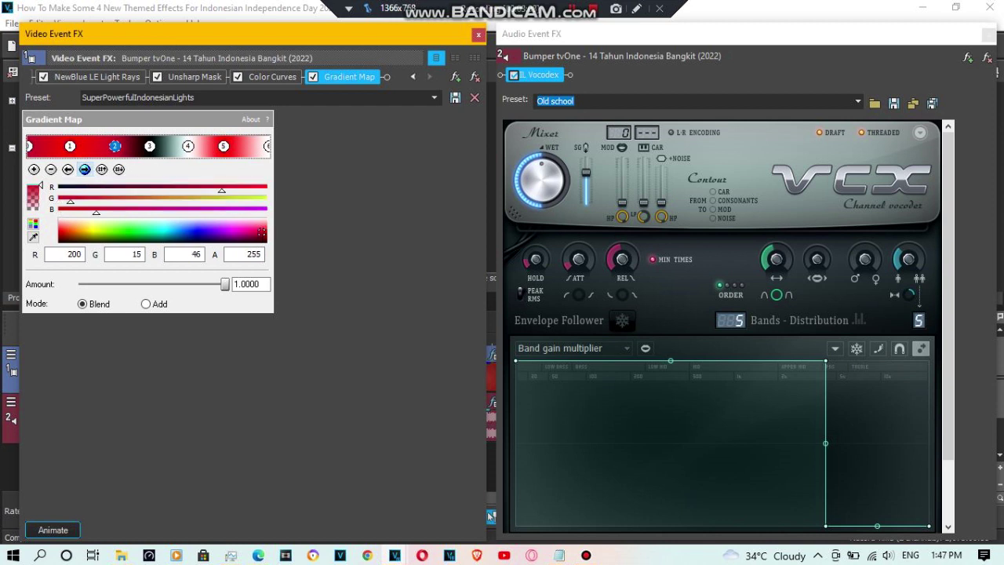
{"action": "left_click", "coordinate": [85, 169]}
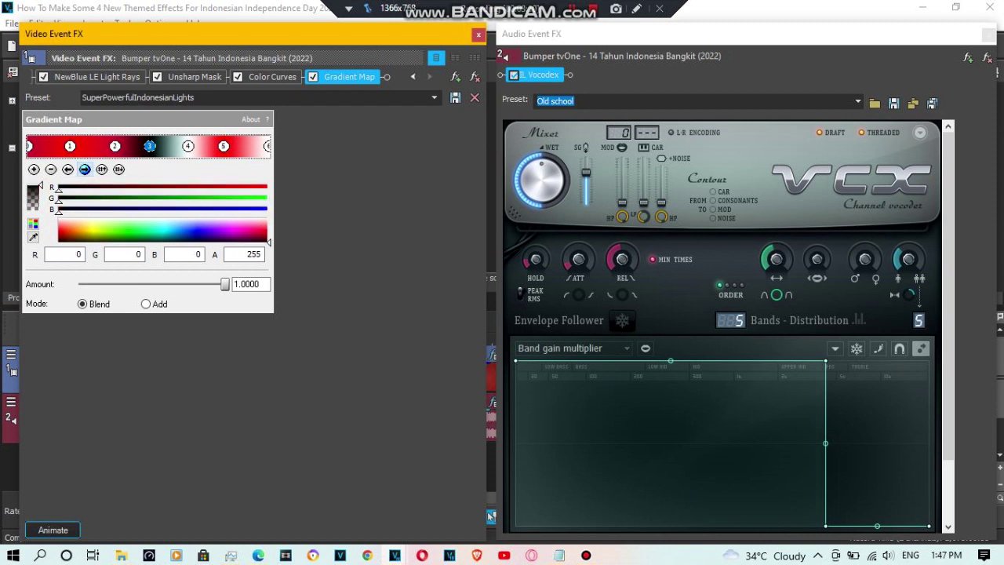
{"action": "left_click", "coordinate": [84, 169]}
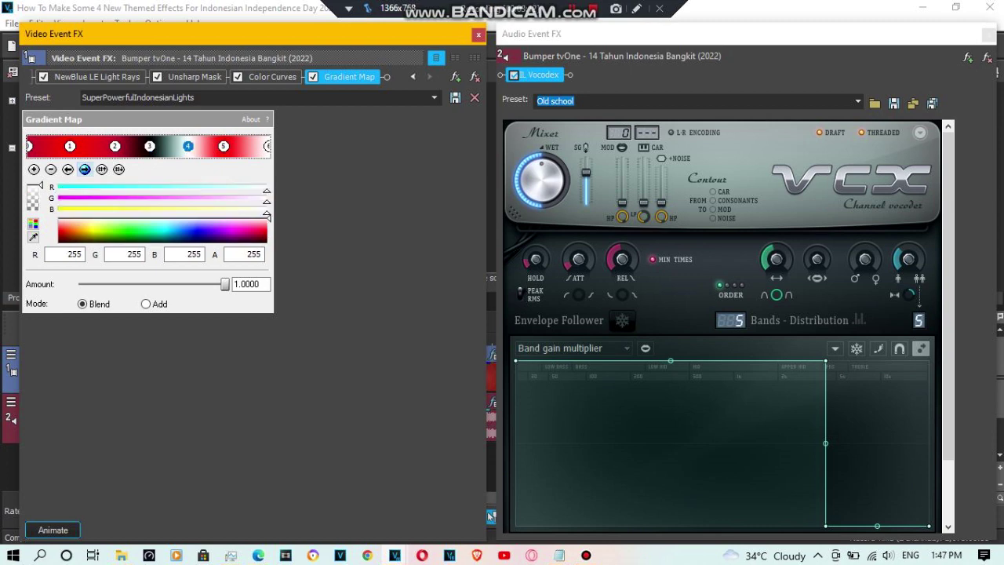
{"action": "left_click", "coordinate": [85, 170]}
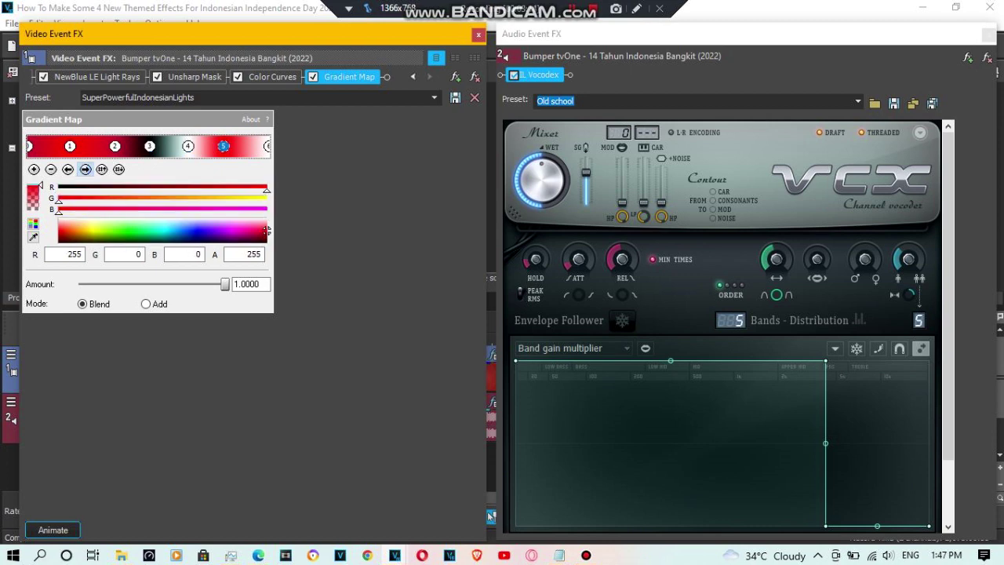
{"action": "left_click", "coordinate": [84, 169]}
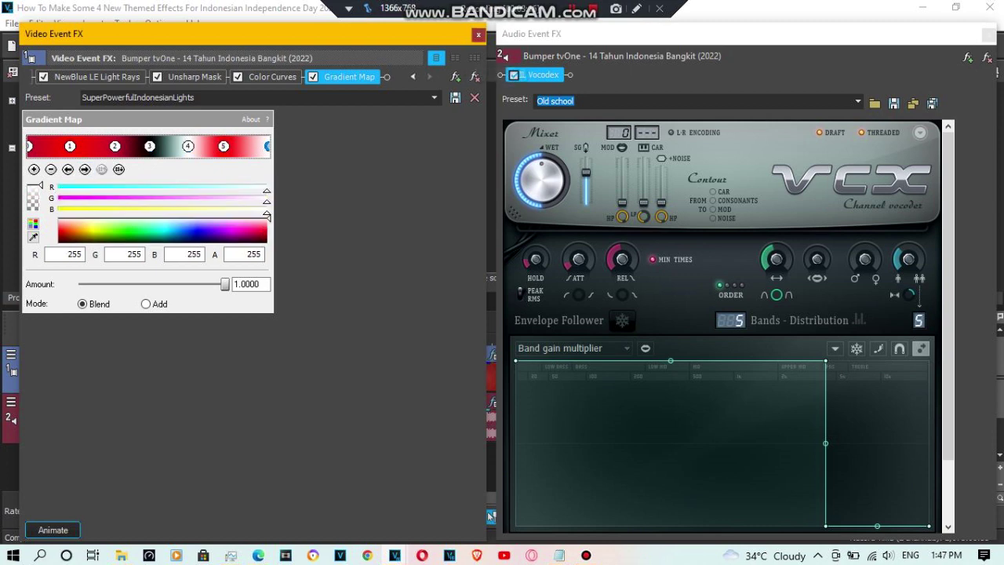
{"action": "key", "text": "Escape"}
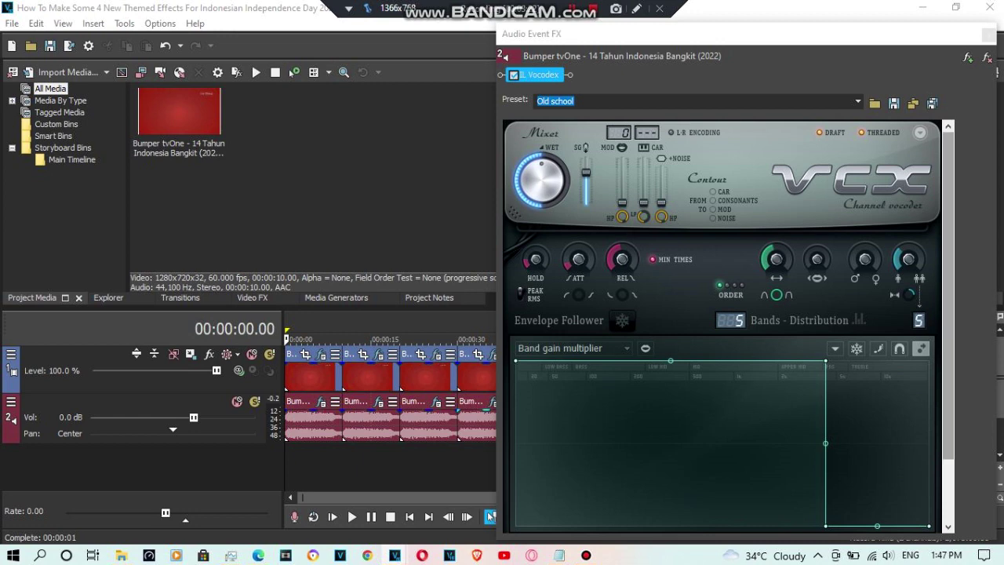
Review the Old school IL Vocodex's lower controls and its equalizer curves, from Band gain multiplier to Modulator pass-through
{"action": "scroll", "coordinate": [722, 314], "scroll_direction": "down", "scroll_amount": 3}
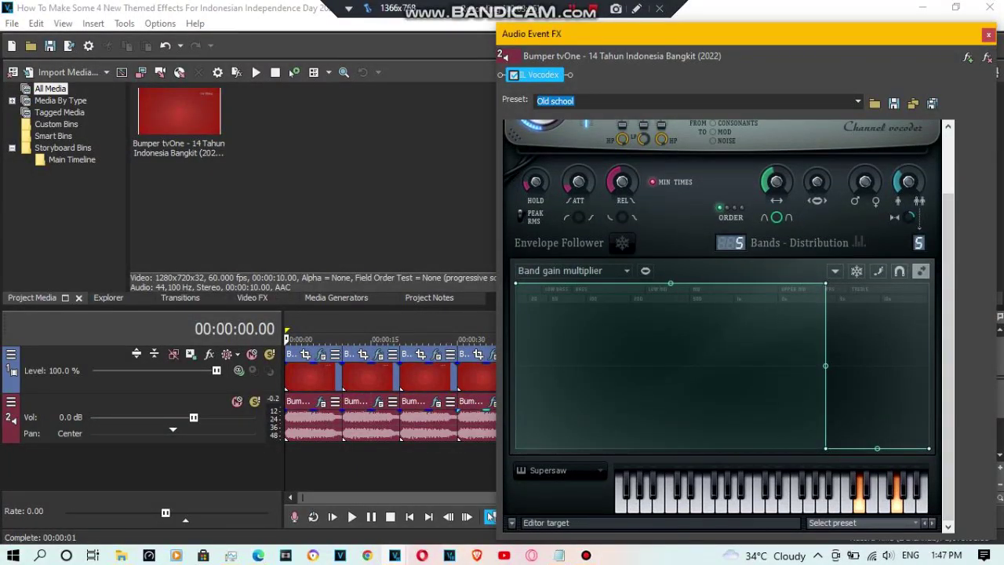
{"action": "left_click", "coordinate": [553, 270]}
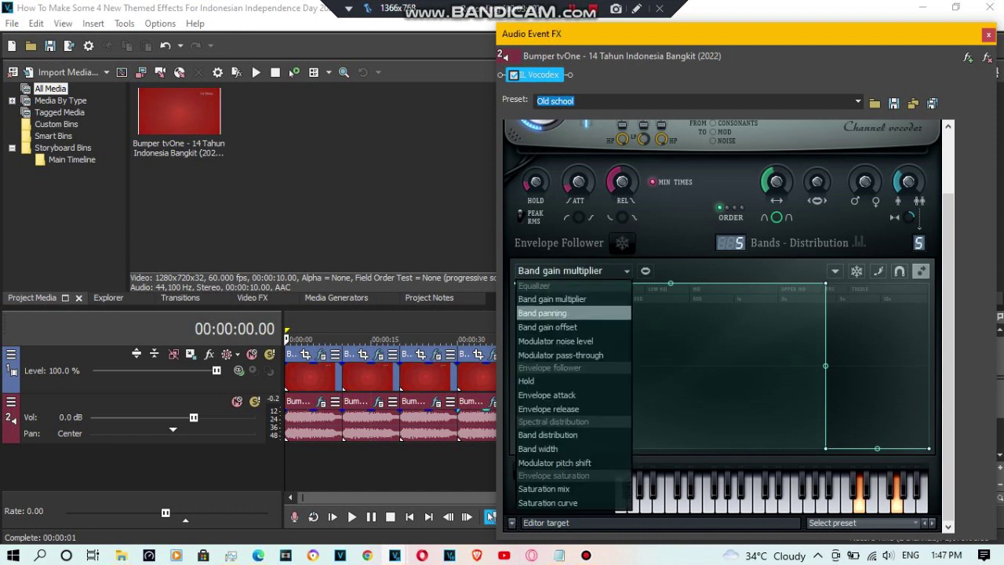
{"action": "left_click", "coordinate": [549, 312]}
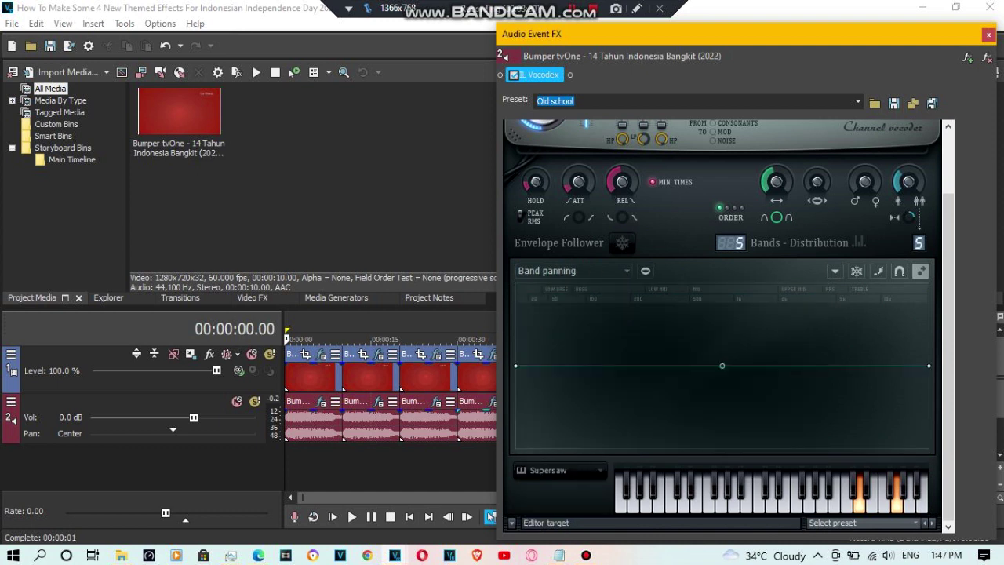
{"action": "left_click", "coordinate": [572, 269]}
{"action": "left_click", "coordinate": [553, 326]}
{"action": "left_click", "coordinate": [572, 270]}
{"action": "left_click", "coordinate": [553, 340]}
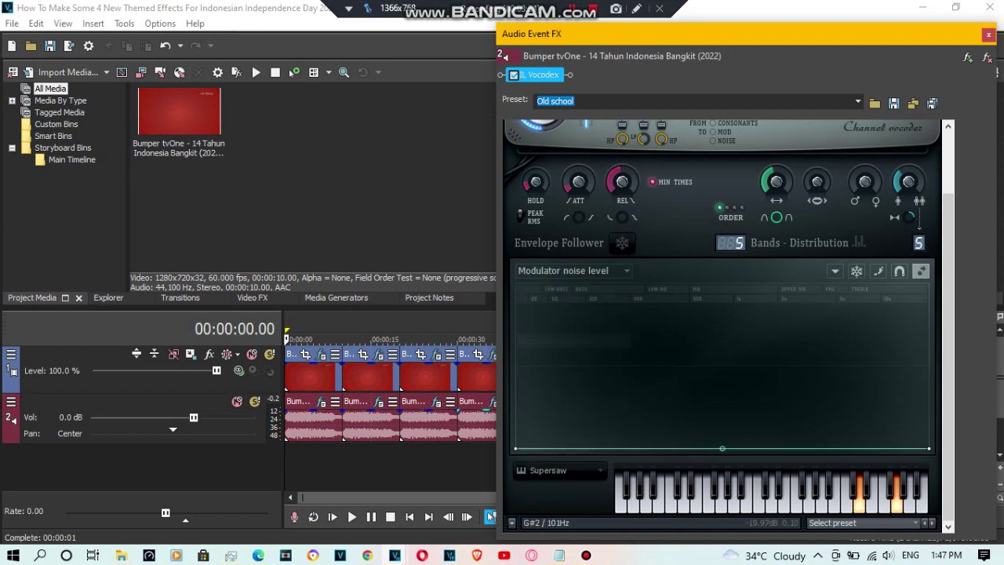
{"action": "left_click", "coordinate": [572, 270]}
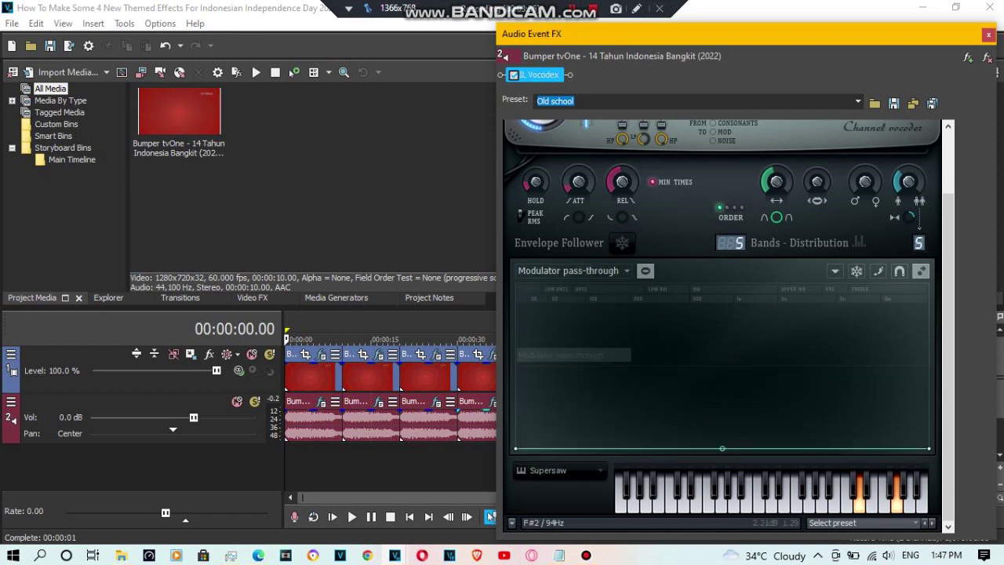
{"action": "left_click", "coordinate": [553, 354]}
Review the IL Vocodex envelope follower curves: Hold, Envelope attack and Envelope release
{"action": "left_click", "coordinate": [573, 269]}
{"action": "left_click", "coordinate": [552, 381]}
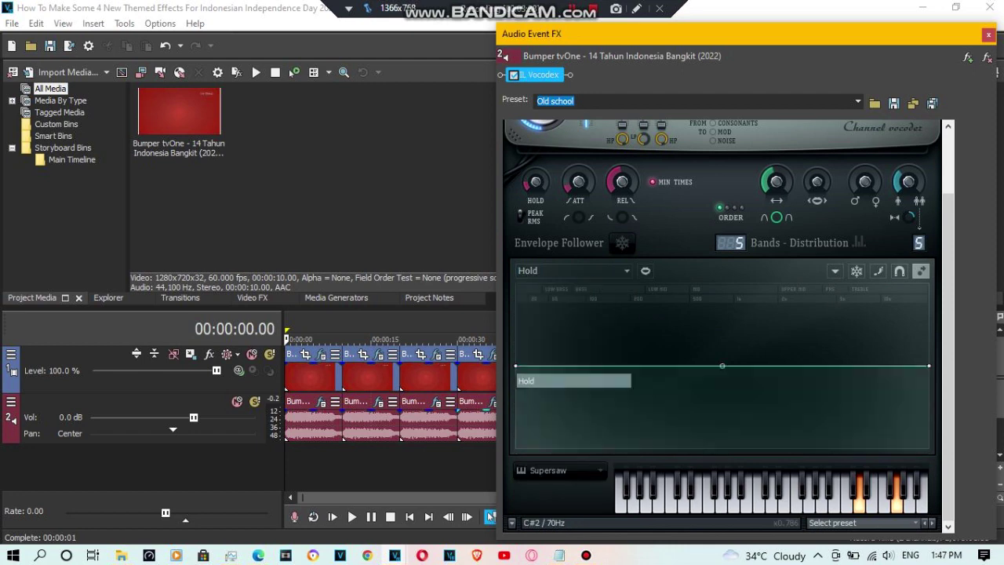
{"action": "left_click", "coordinate": [572, 270]}
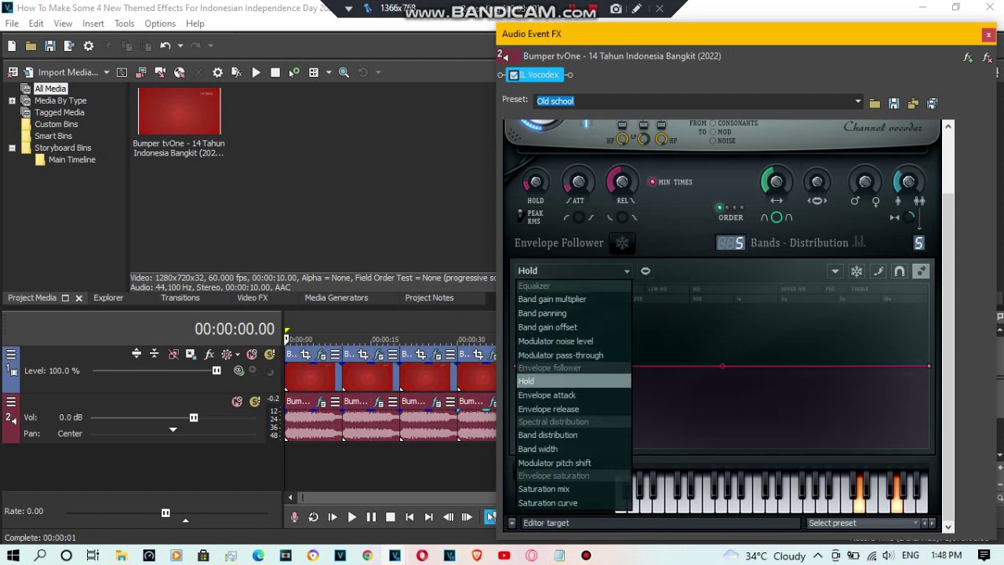
{"action": "left_click", "coordinate": [553, 395]}
{"action": "left_click", "coordinate": [572, 270]}
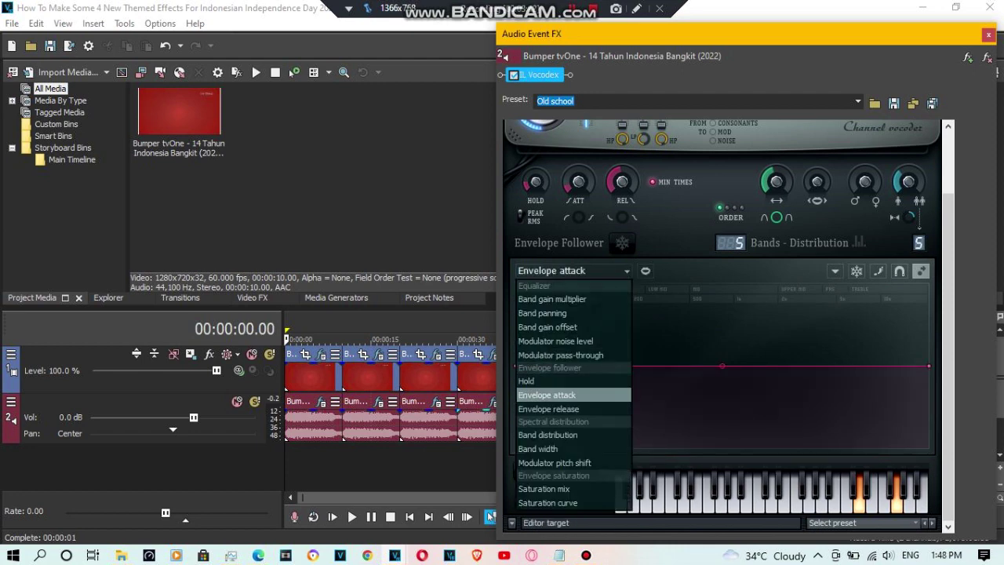
{"action": "left_click", "coordinate": [553, 407]}
Review the IL Vocodex spectral distribution curves: Band distribution, Band width and Modulator pitch shift
{"action": "left_click", "coordinate": [572, 270]}
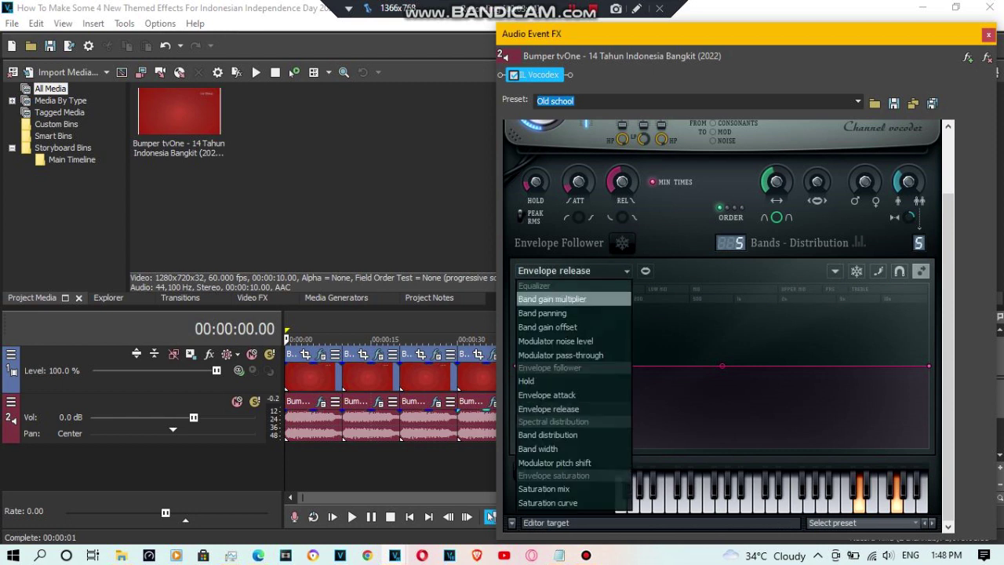
{"action": "left_click", "coordinate": [553, 435]}
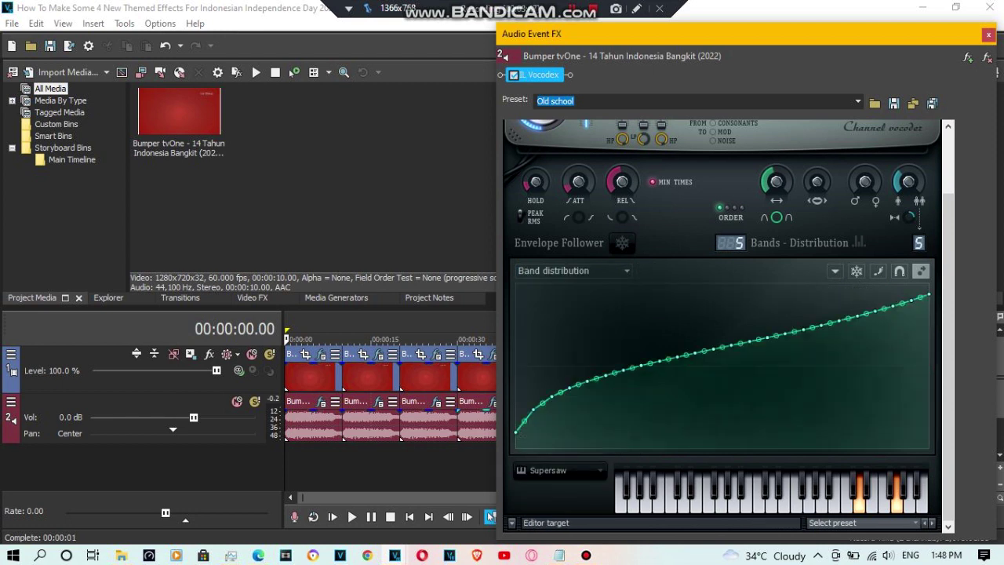
{"action": "left_click", "coordinate": [573, 269]}
{"action": "left_click", "coordinate": [553, 449]}
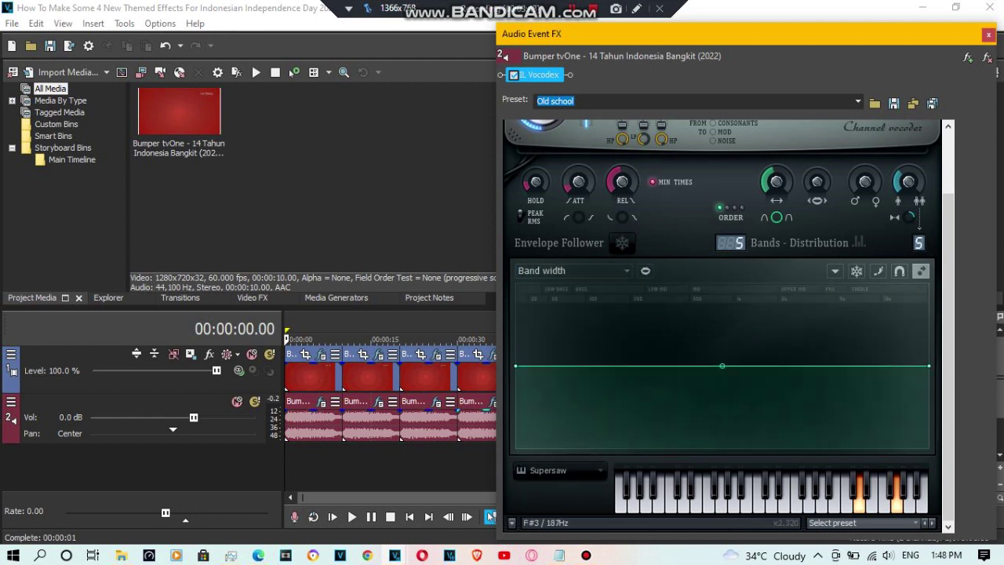
{"action": "left_click", "coordinate": [572, 270]}
{"action": "left_click", "coordinate": [552, 462]}
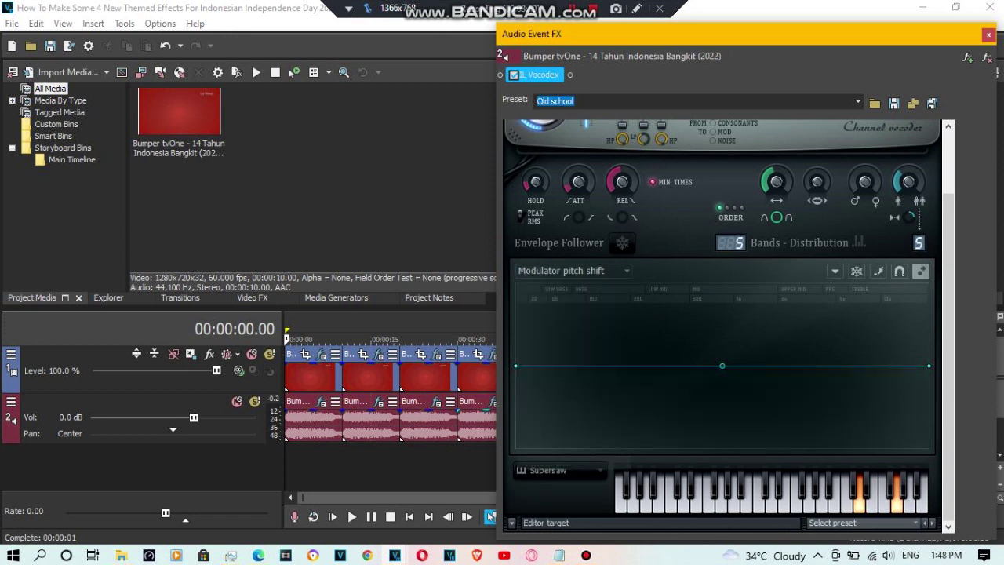
Review the IL Vocodex envelope saturation curves: Saturation mix and Saturation curve
{"action": "left_click", "coordinate": [572, 269]}
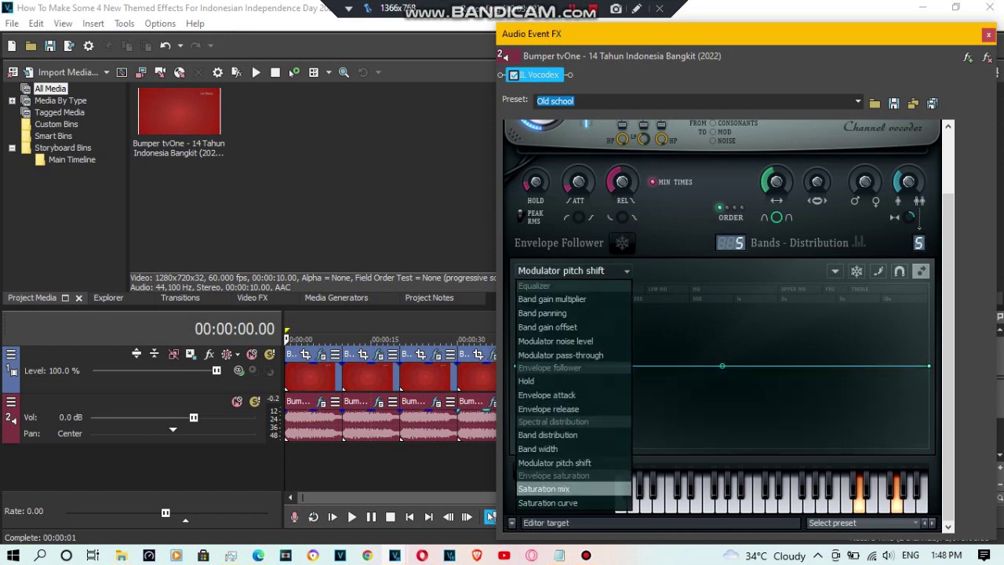
{"action": "left_click", "coordinate": [553, 487]}
{"action": "left_click", "coordinate": [572, 270]}
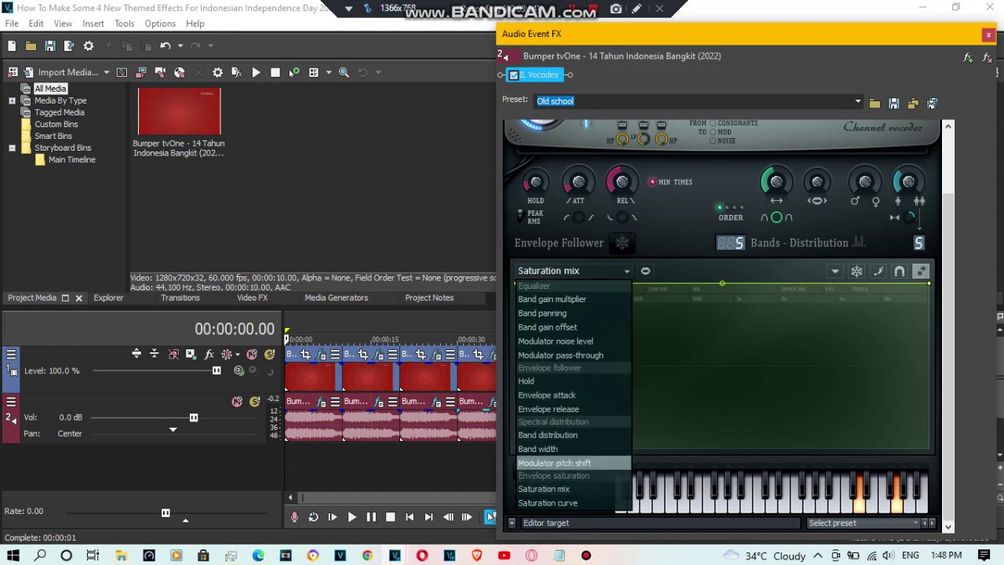
{"action": "left_click", "coordinate": [553, 501]}
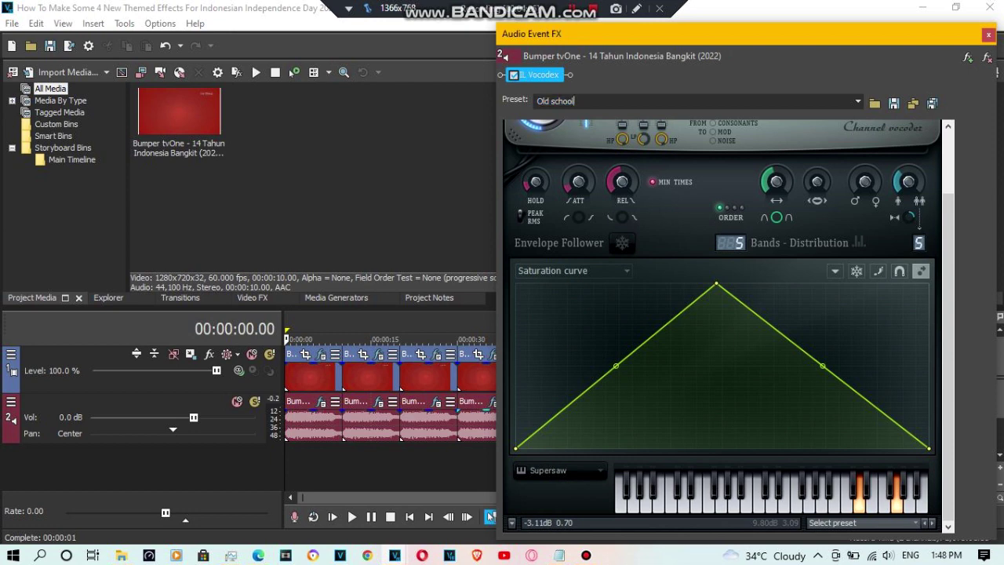
Close the audio effects window, select all events on the timeline, and play the four effects from the start
{"action": "left_click", "coordinate": [490, 516]}
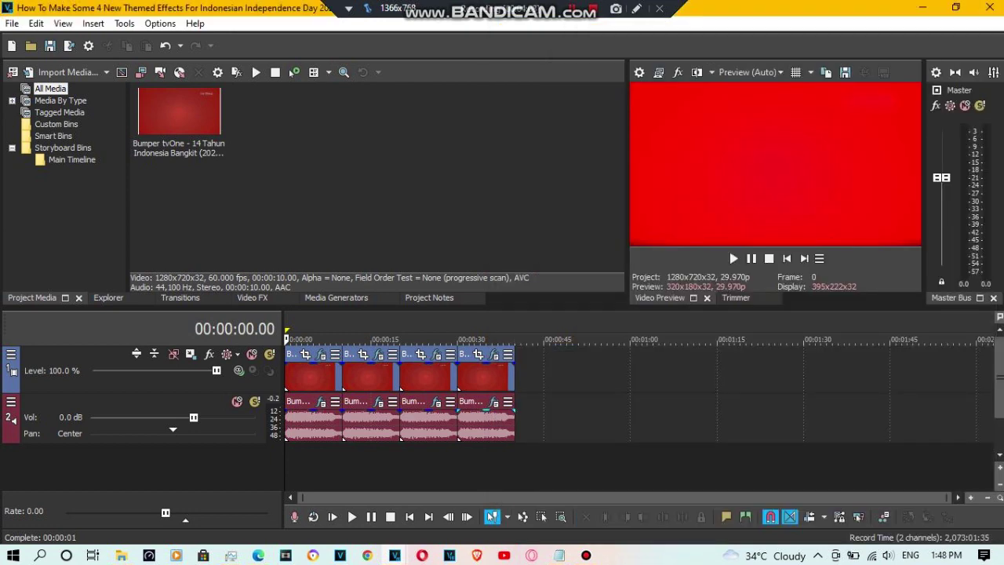
{"action": "key", "text": "ctrl+a"}
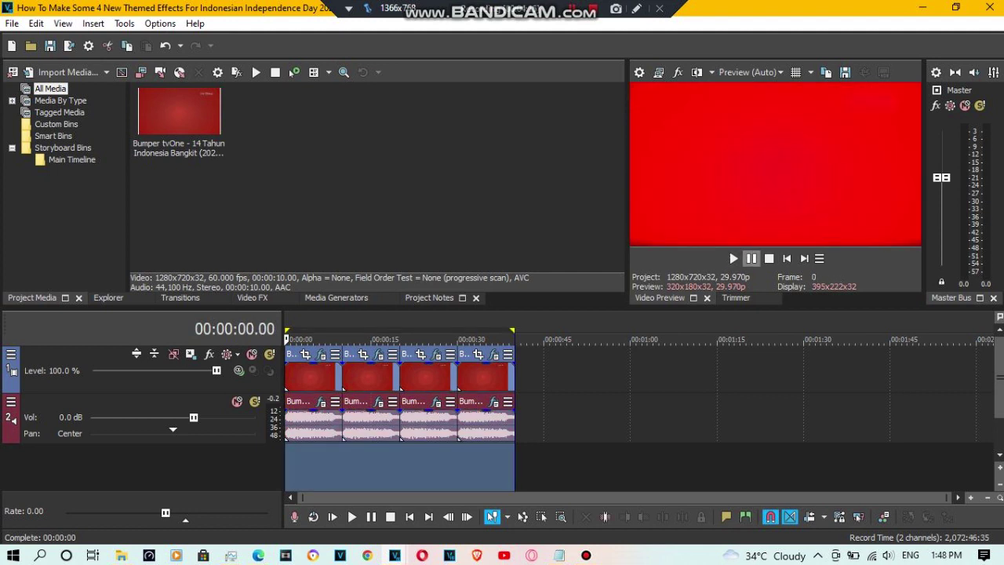
{"action": "left_click", "coordinate": [733, 258]}
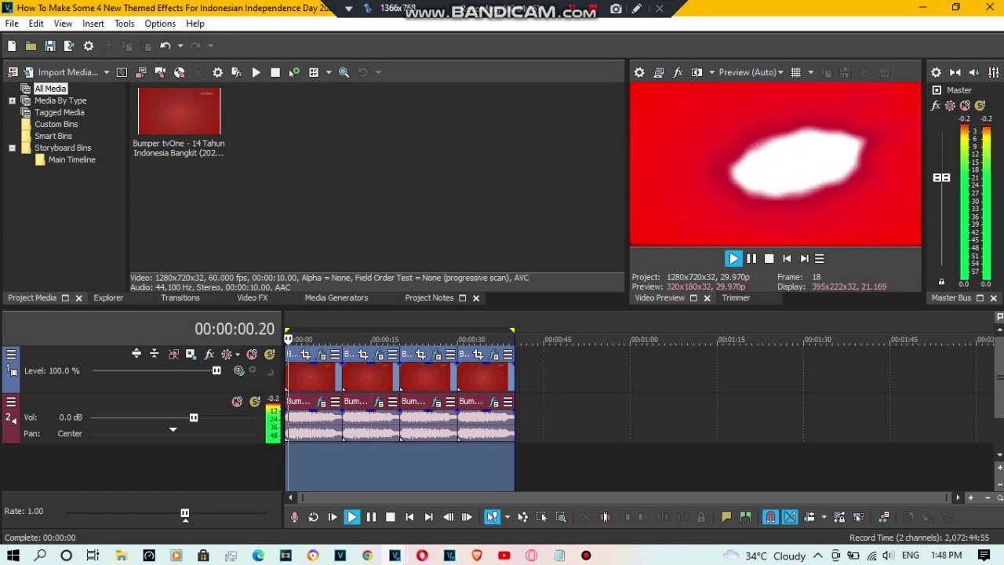